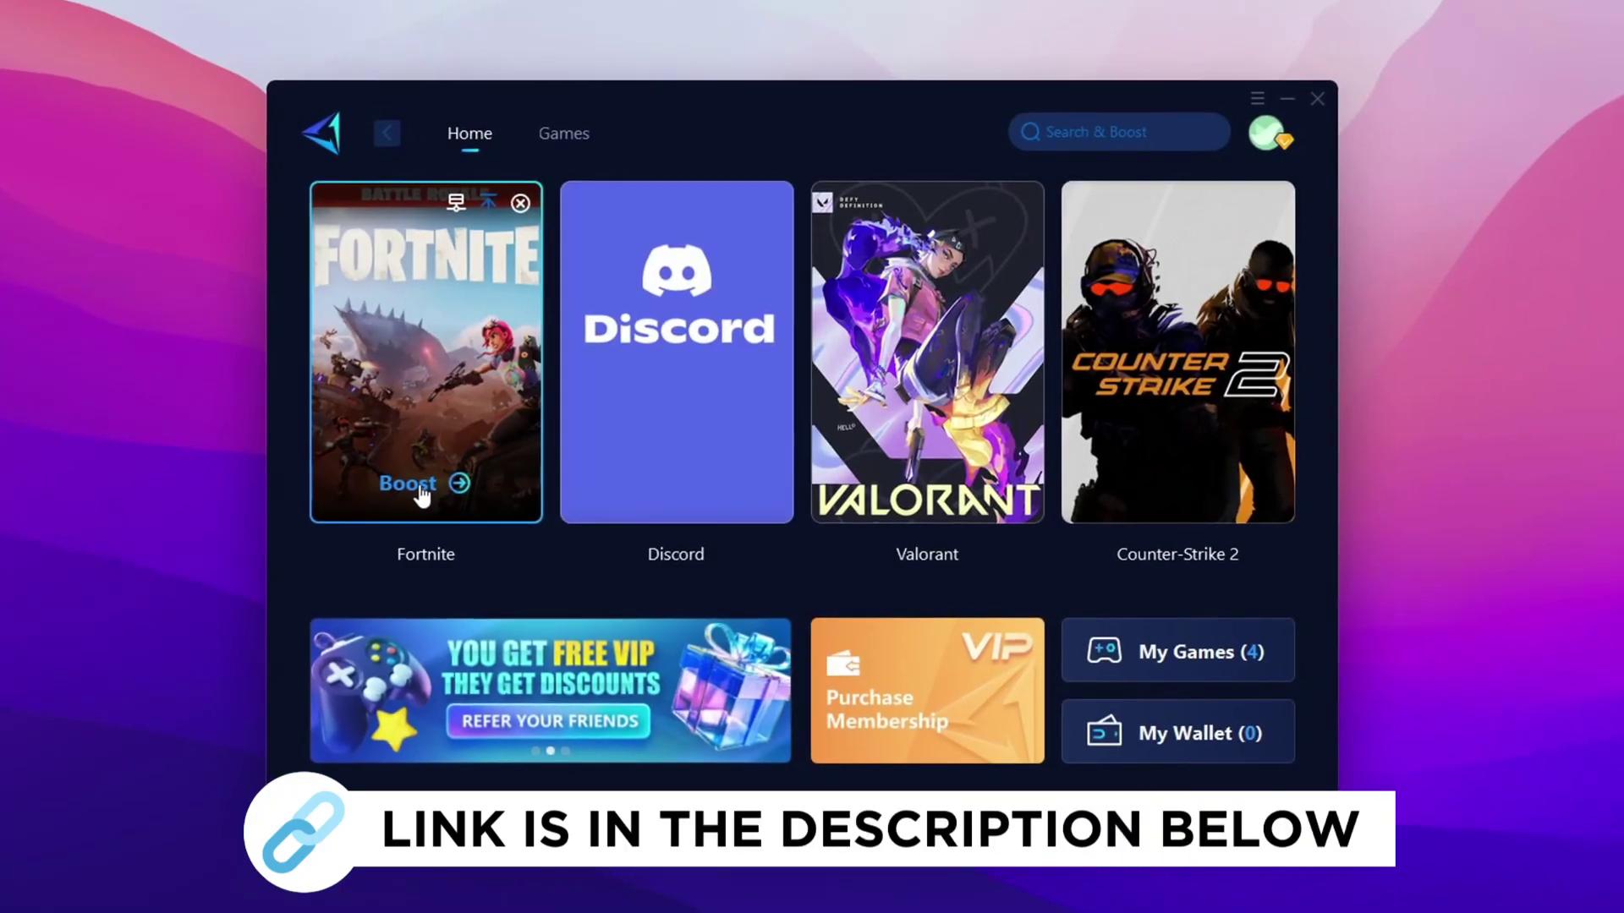
- Start boosting Fortnite in the game booster
left_click(413, 484)
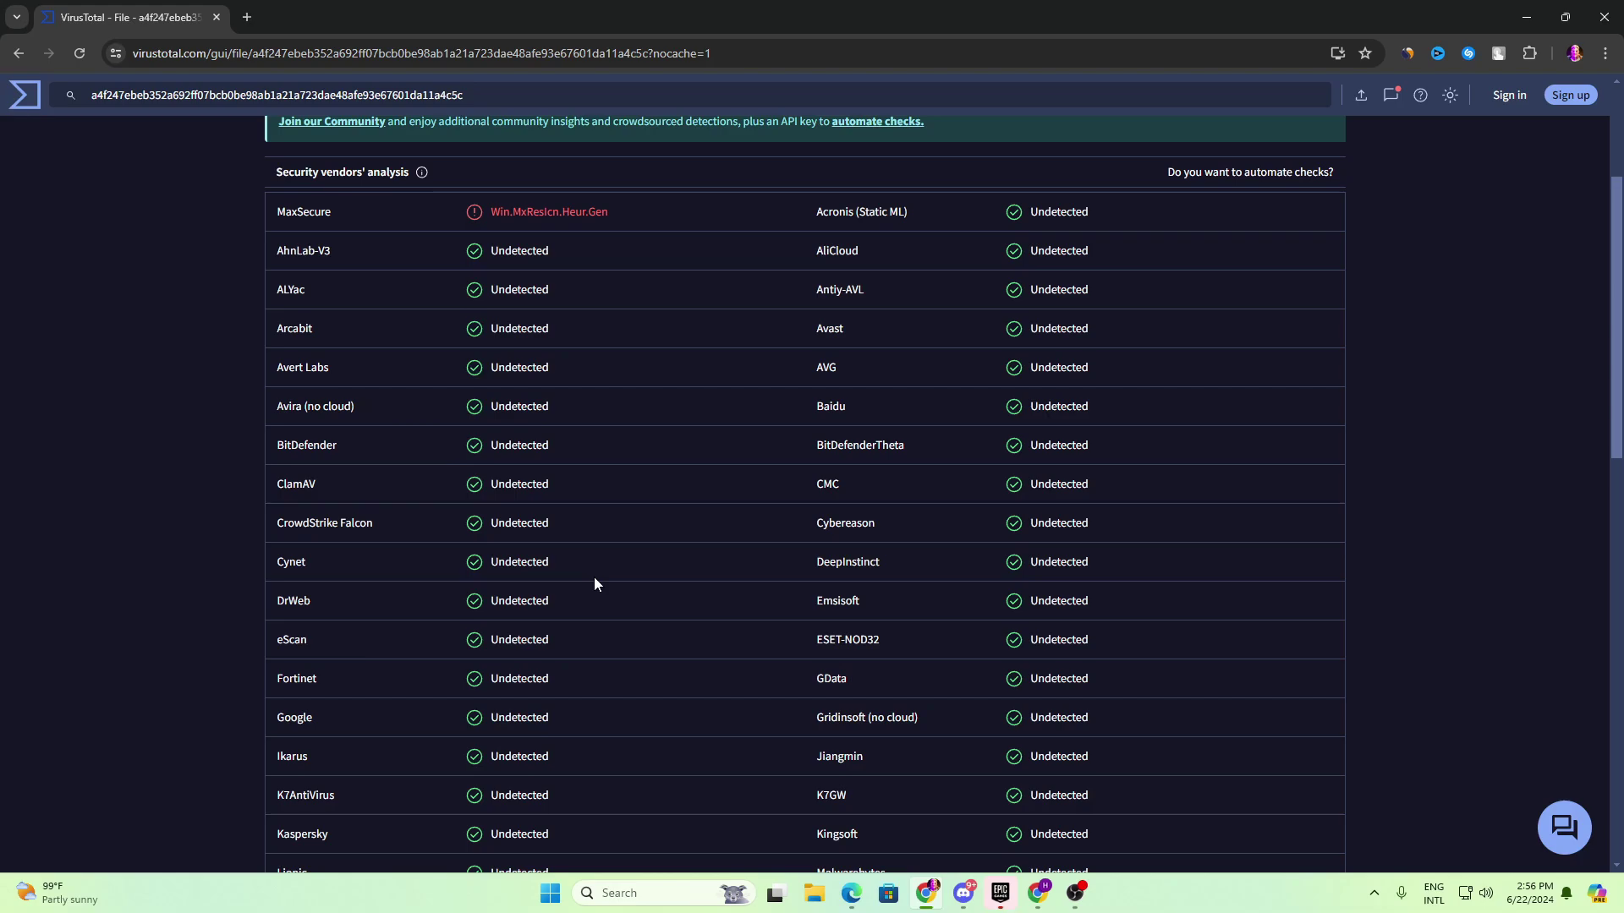
- Review the security vendors' scan results for the file on VirusTotal and minimize the browser
scroll(595, 582, "down", 4)
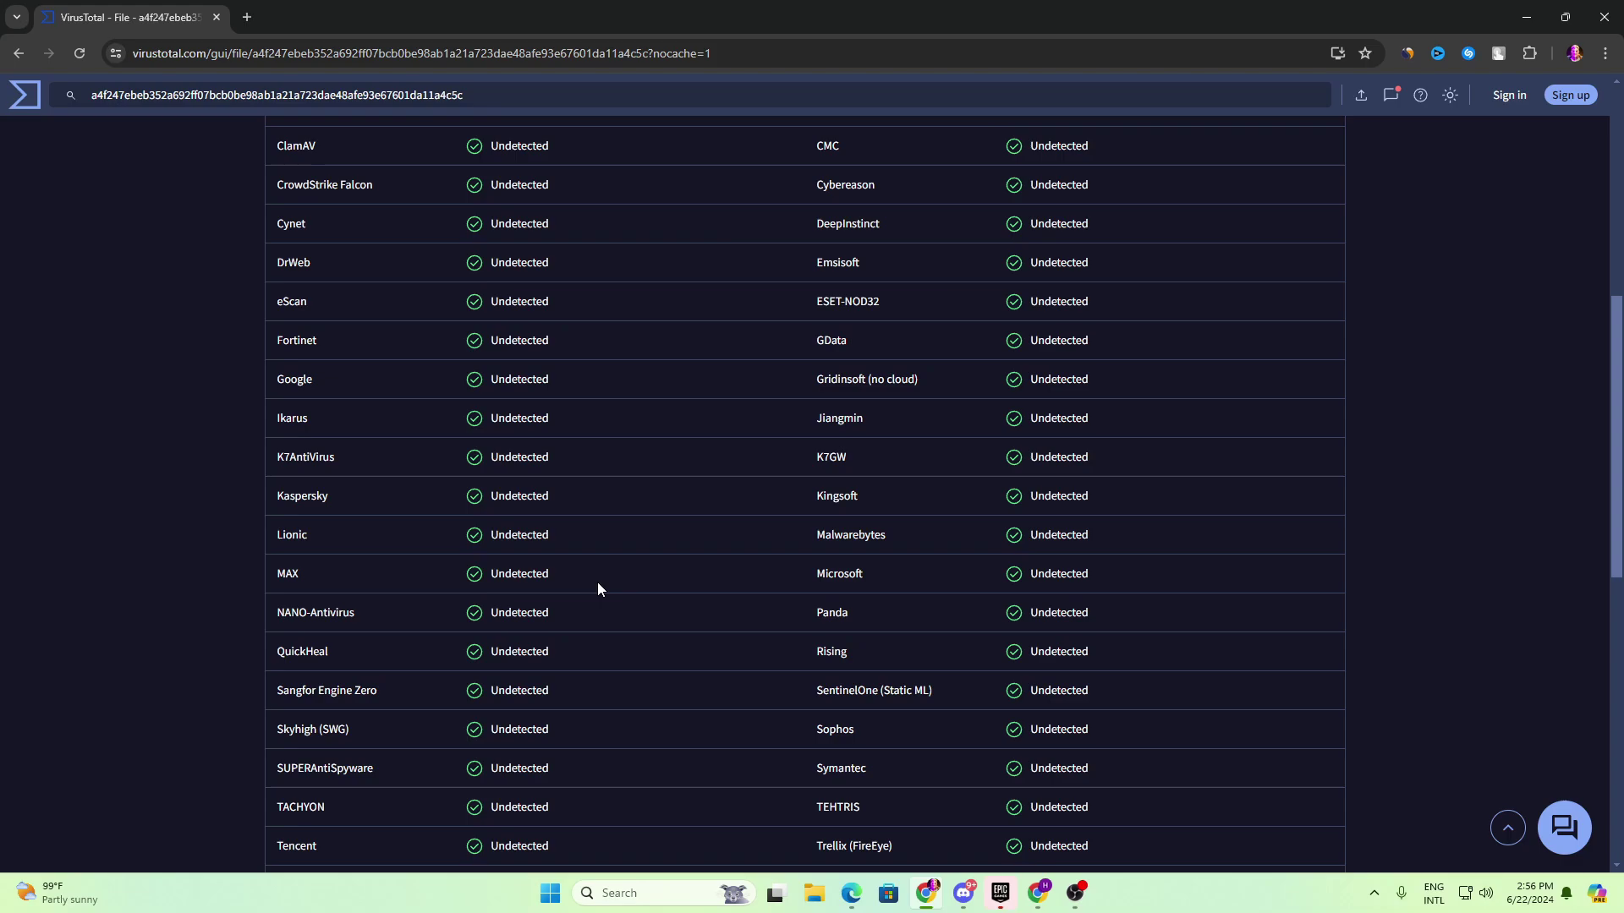
left_click(1527, 16)
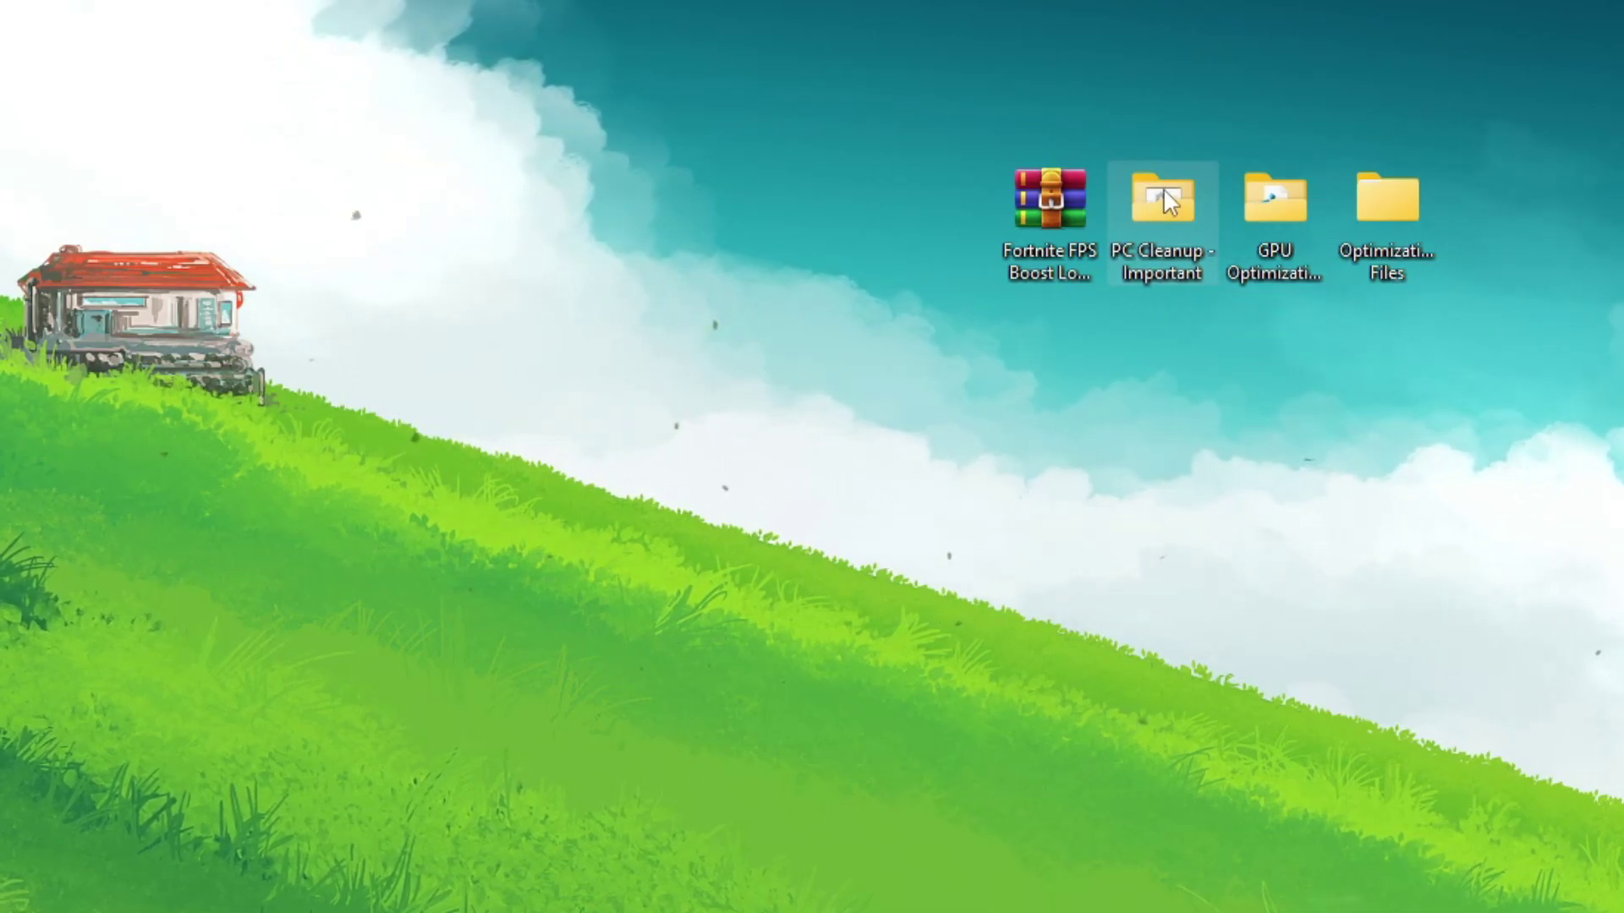
- Run Delete Temporary Files.bat from the desktop folder PC Cleanup - Important with administrator rights
double_click(1162, 193)
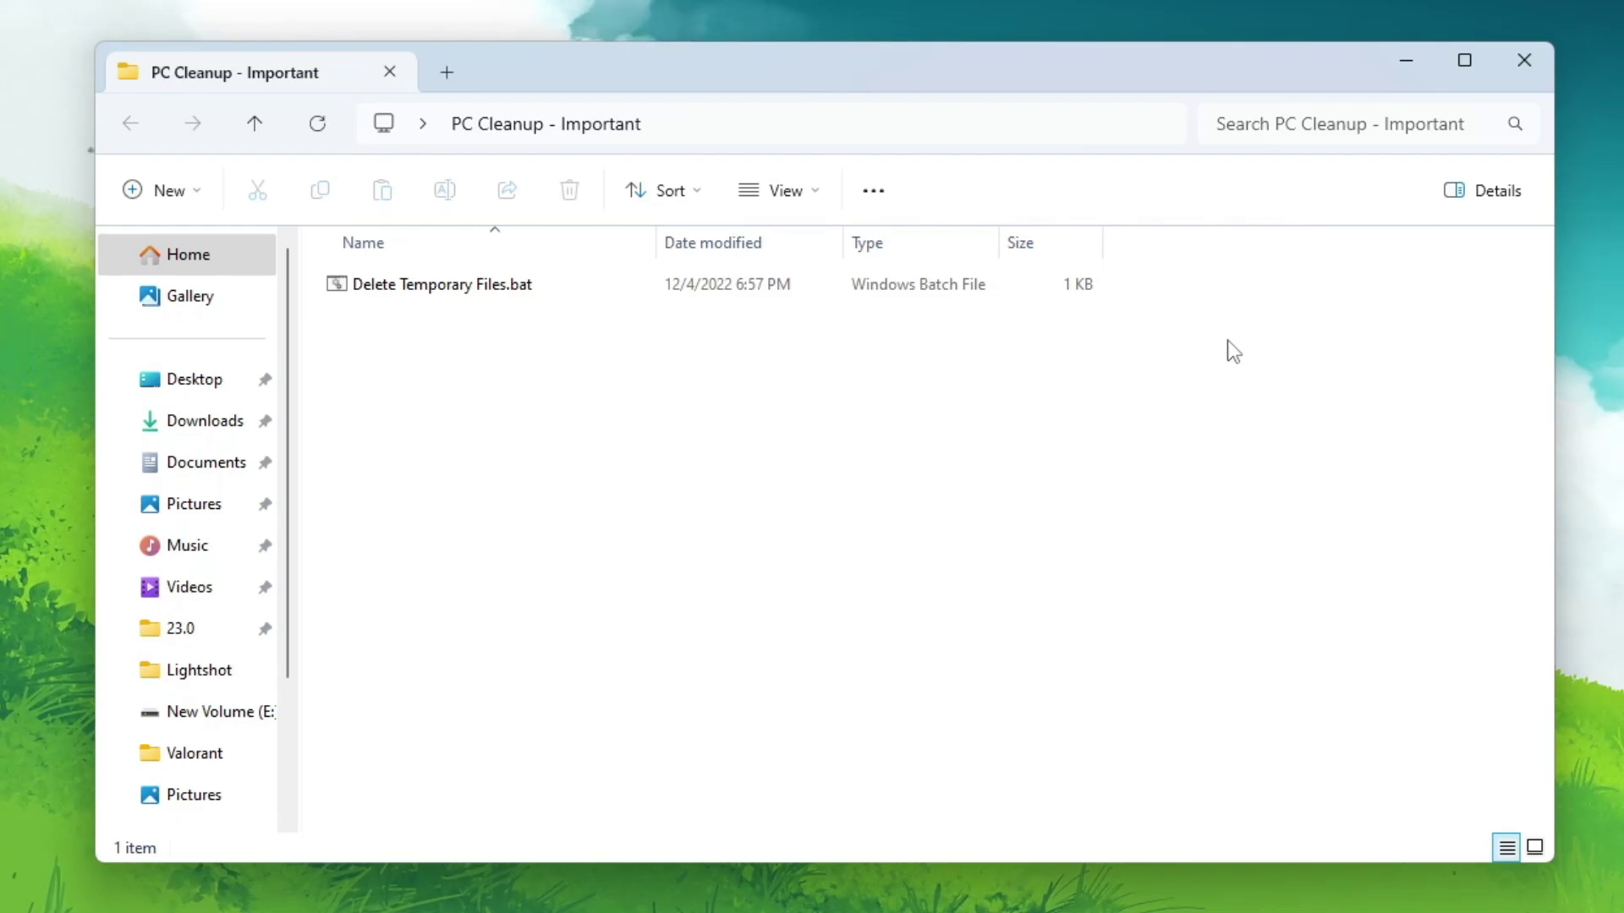
double_click(460, 279)
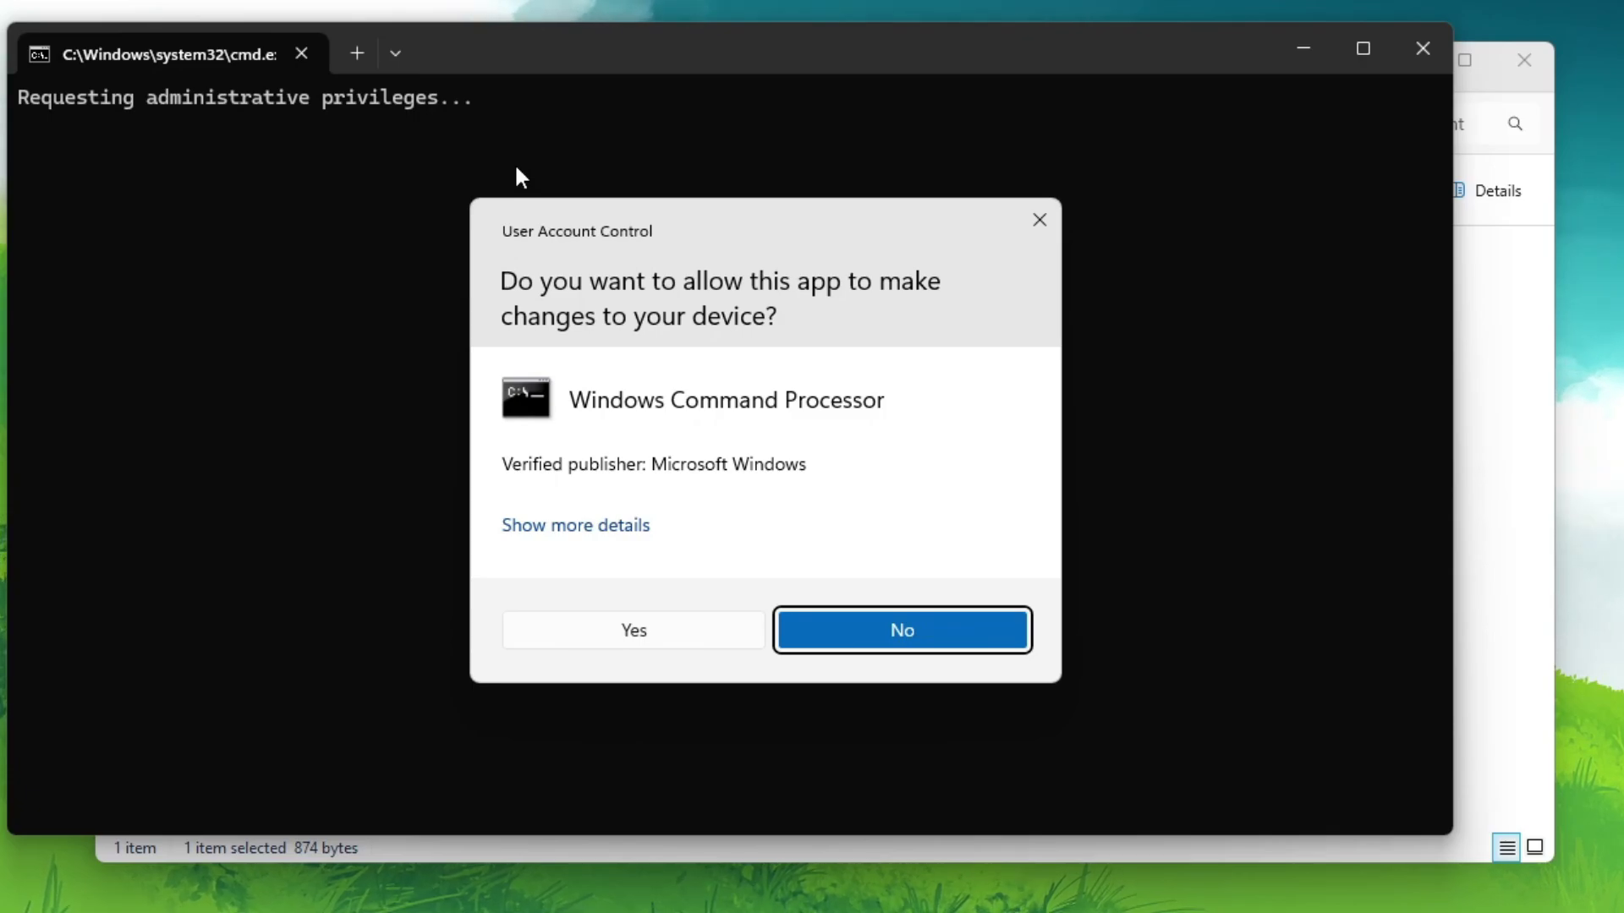
left_click(636, 630)
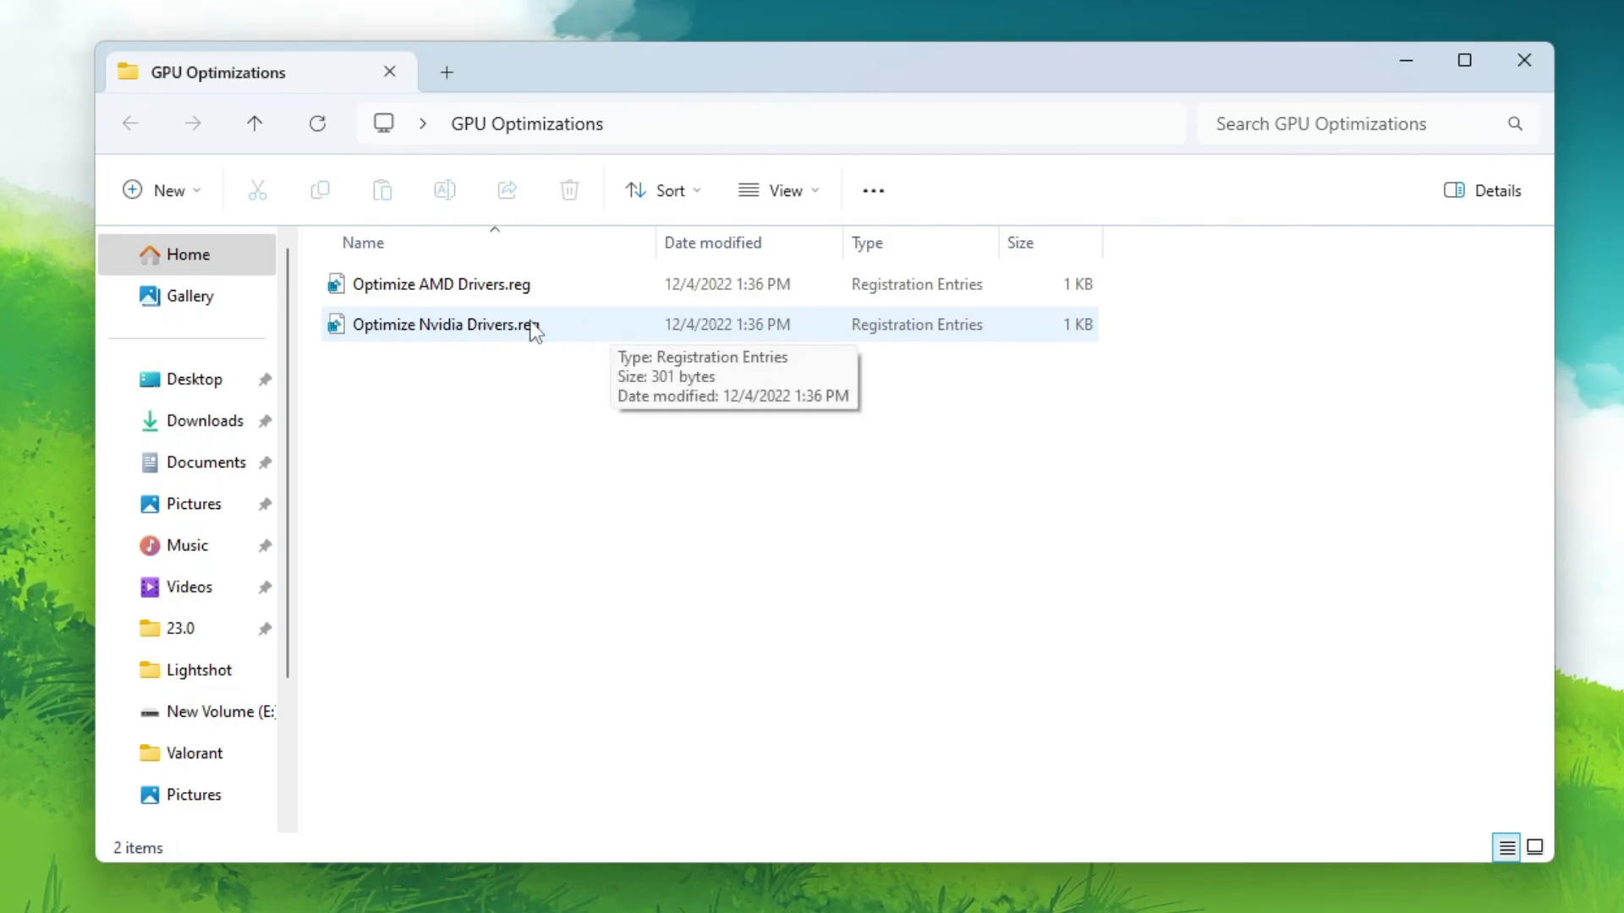
- Add Optimize Nvidia Drivers.reg to the registry and close the GPU Optimizations folder
double_click(505, 328)
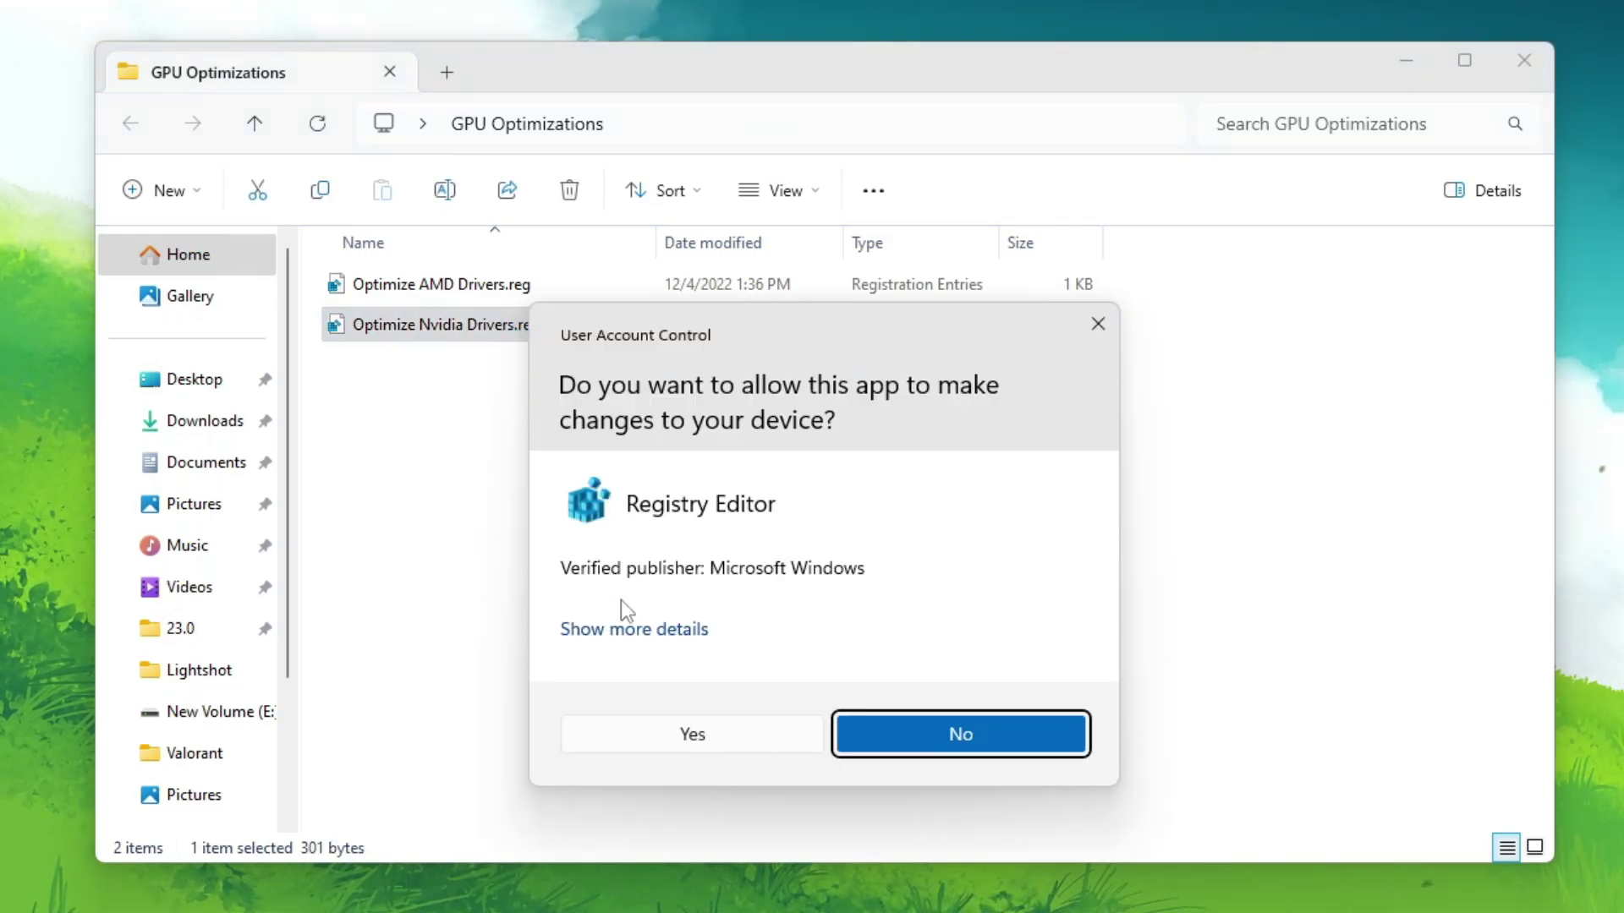
left_click(714, 750)
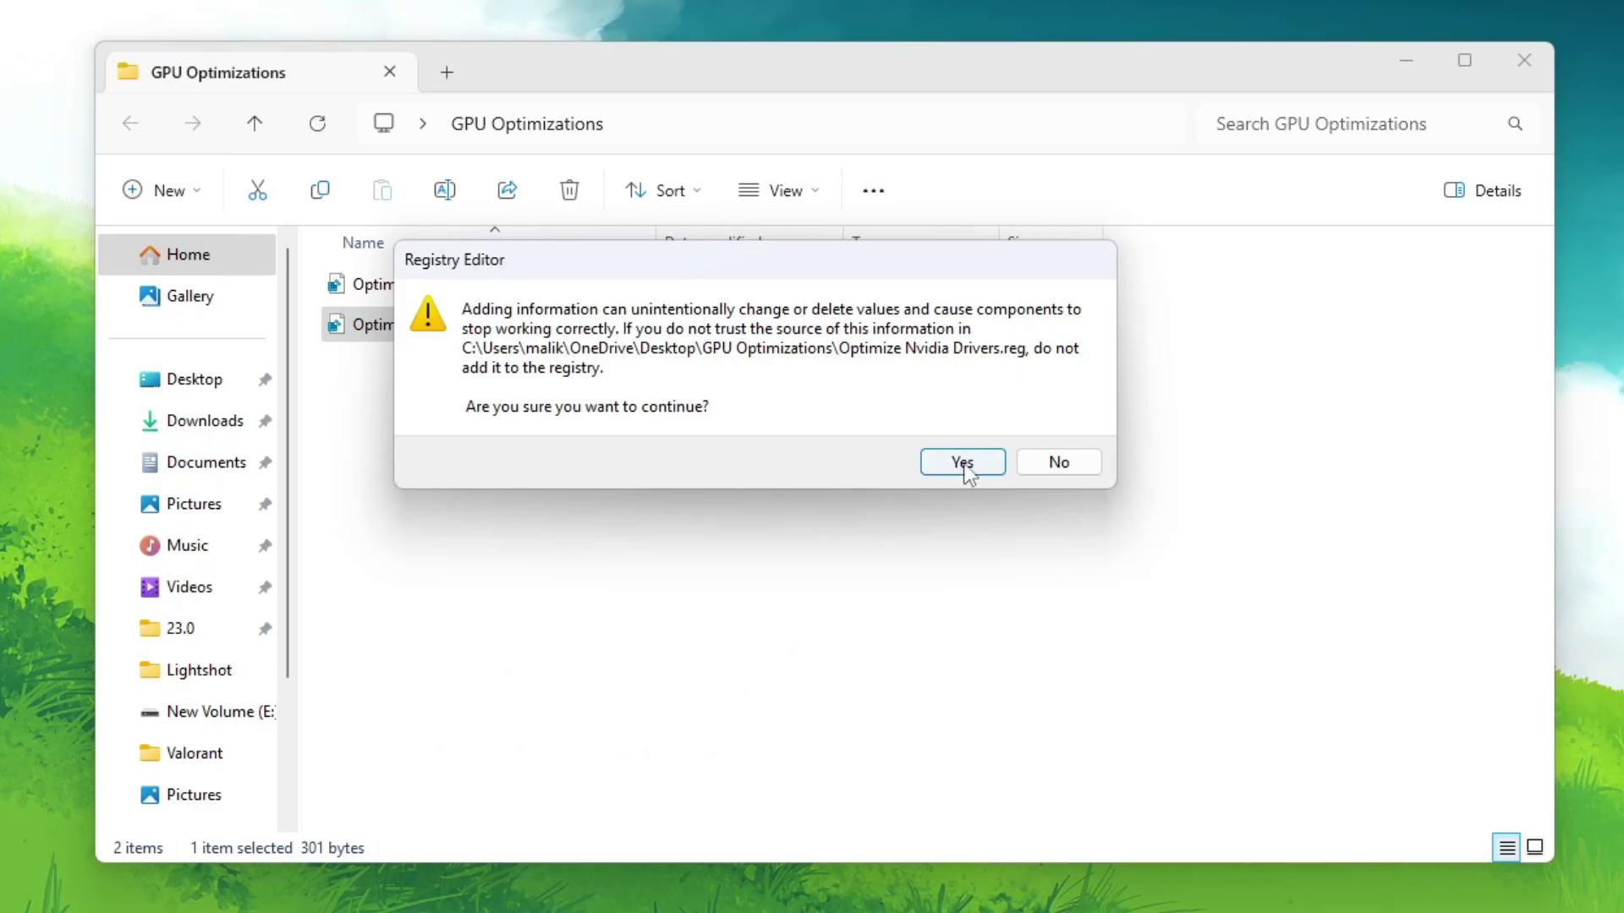
left_click(965, 464)
left_click(1053, 423)
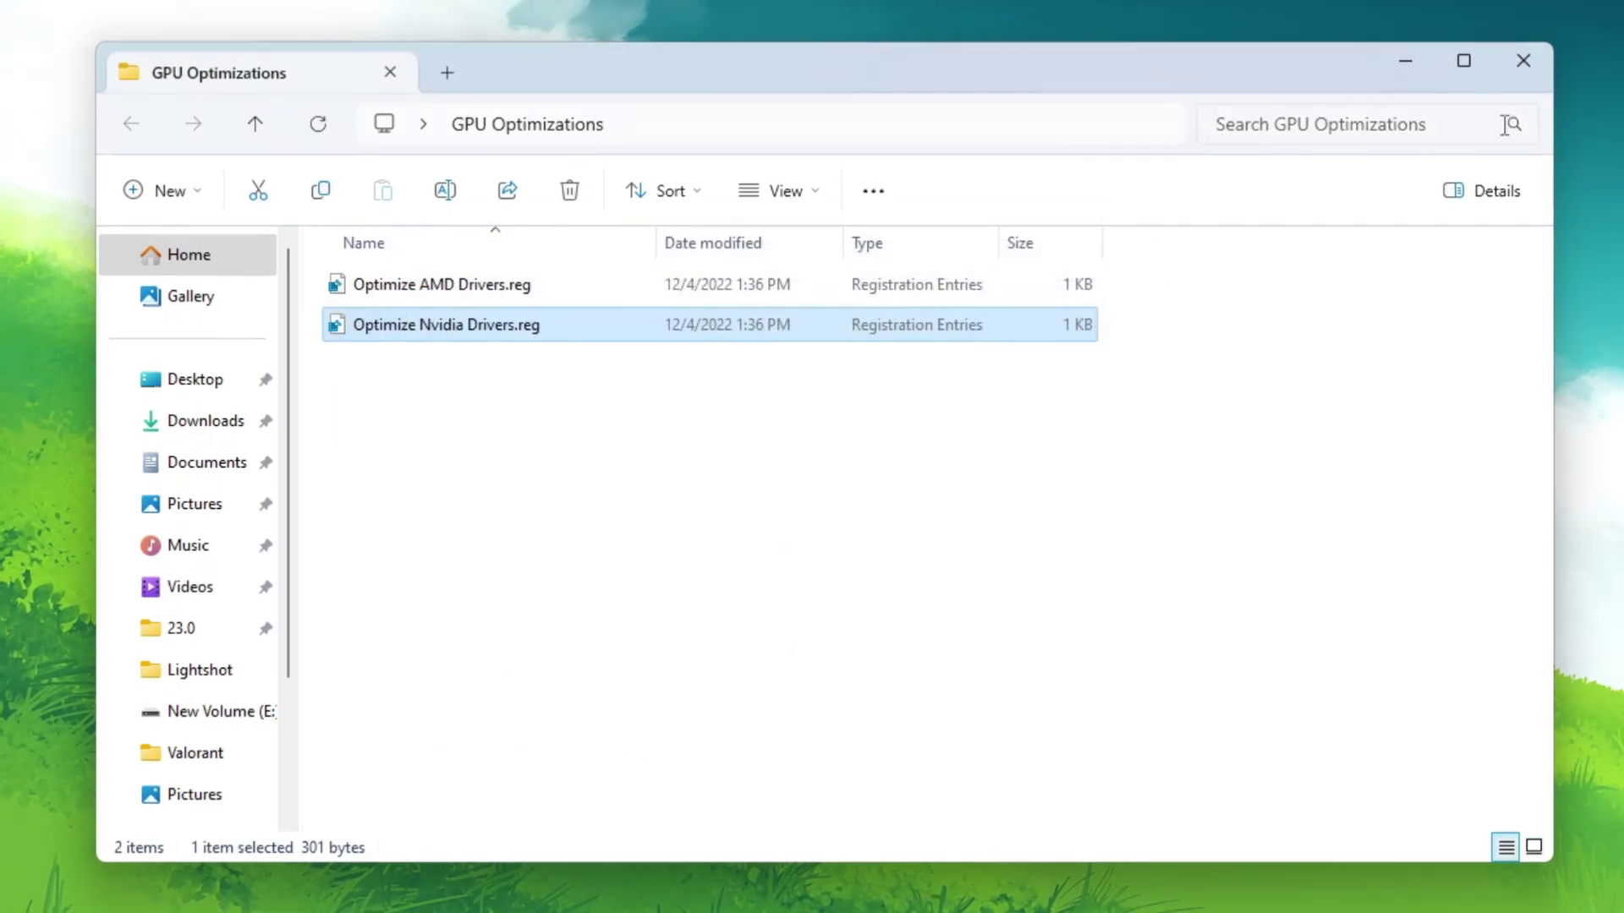
left_click(1524, 60)
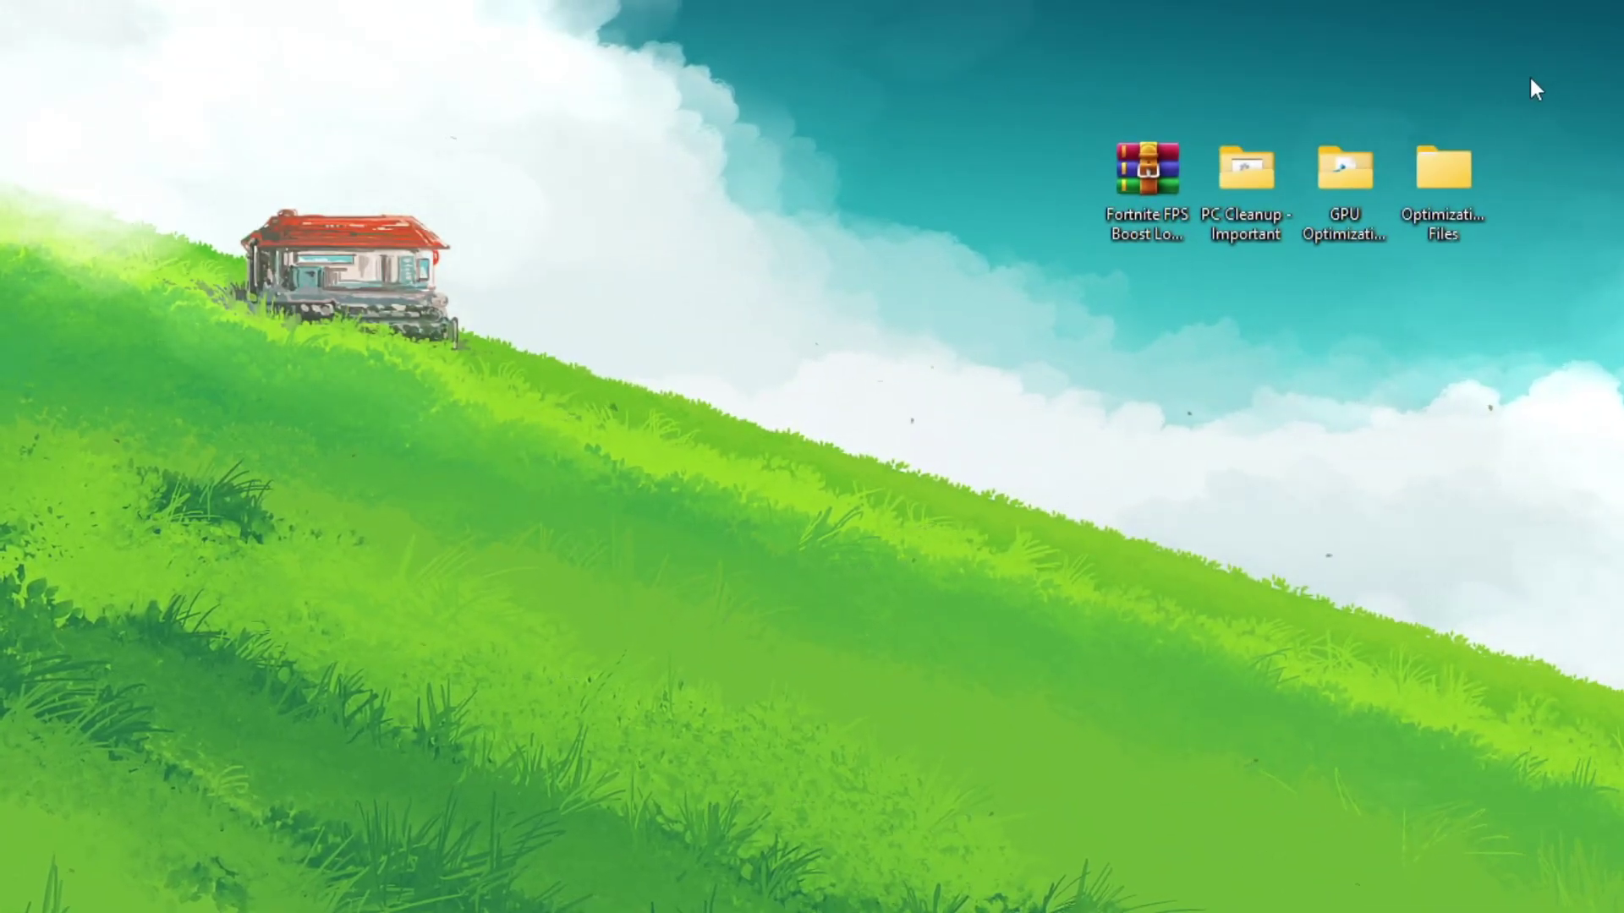
- Add Add_Maximum_processor_frequency_to_Power_Options.reg from Optimizations Files > Additional Tweaks to the registry
double_click(1464, 158)
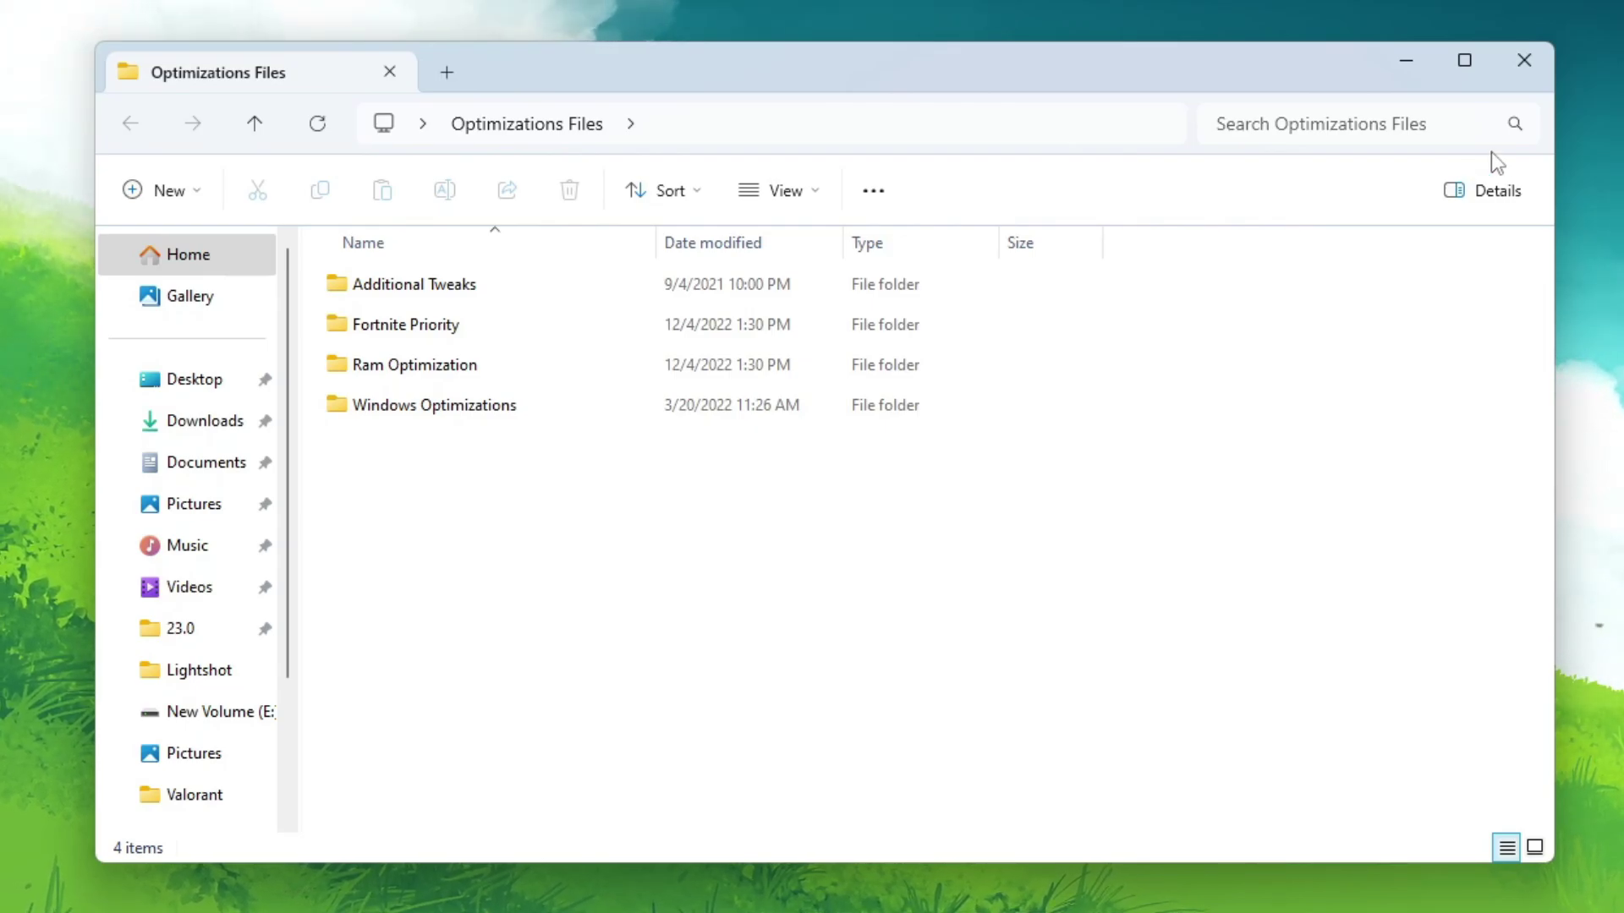
double_click(506, 286)
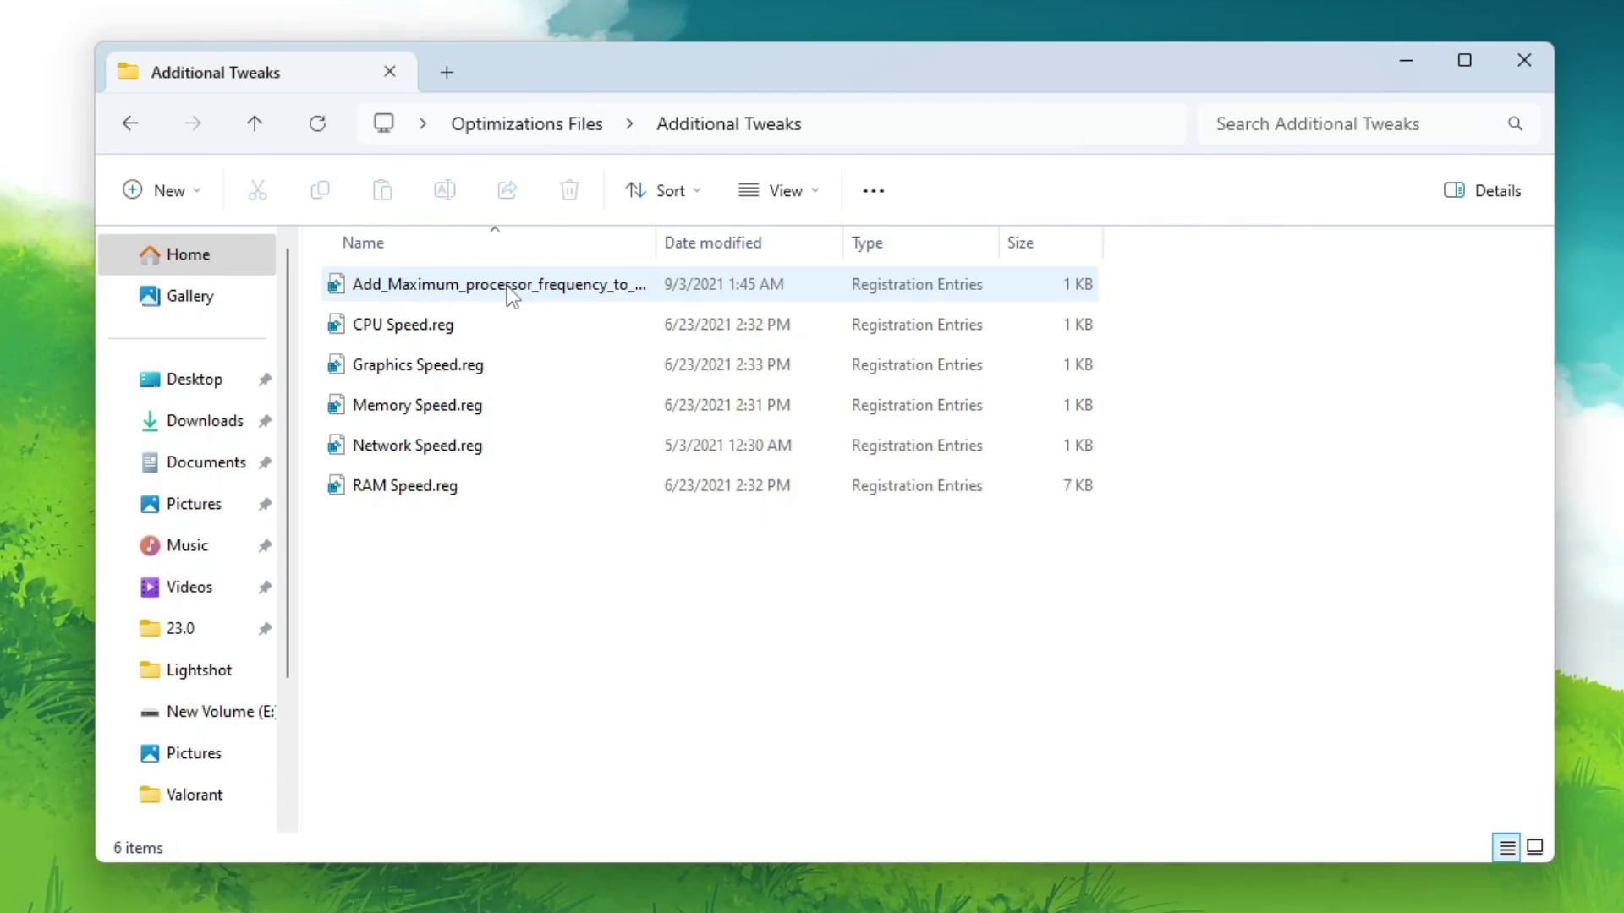
double_click(506, 286)
left_click(687, 833)
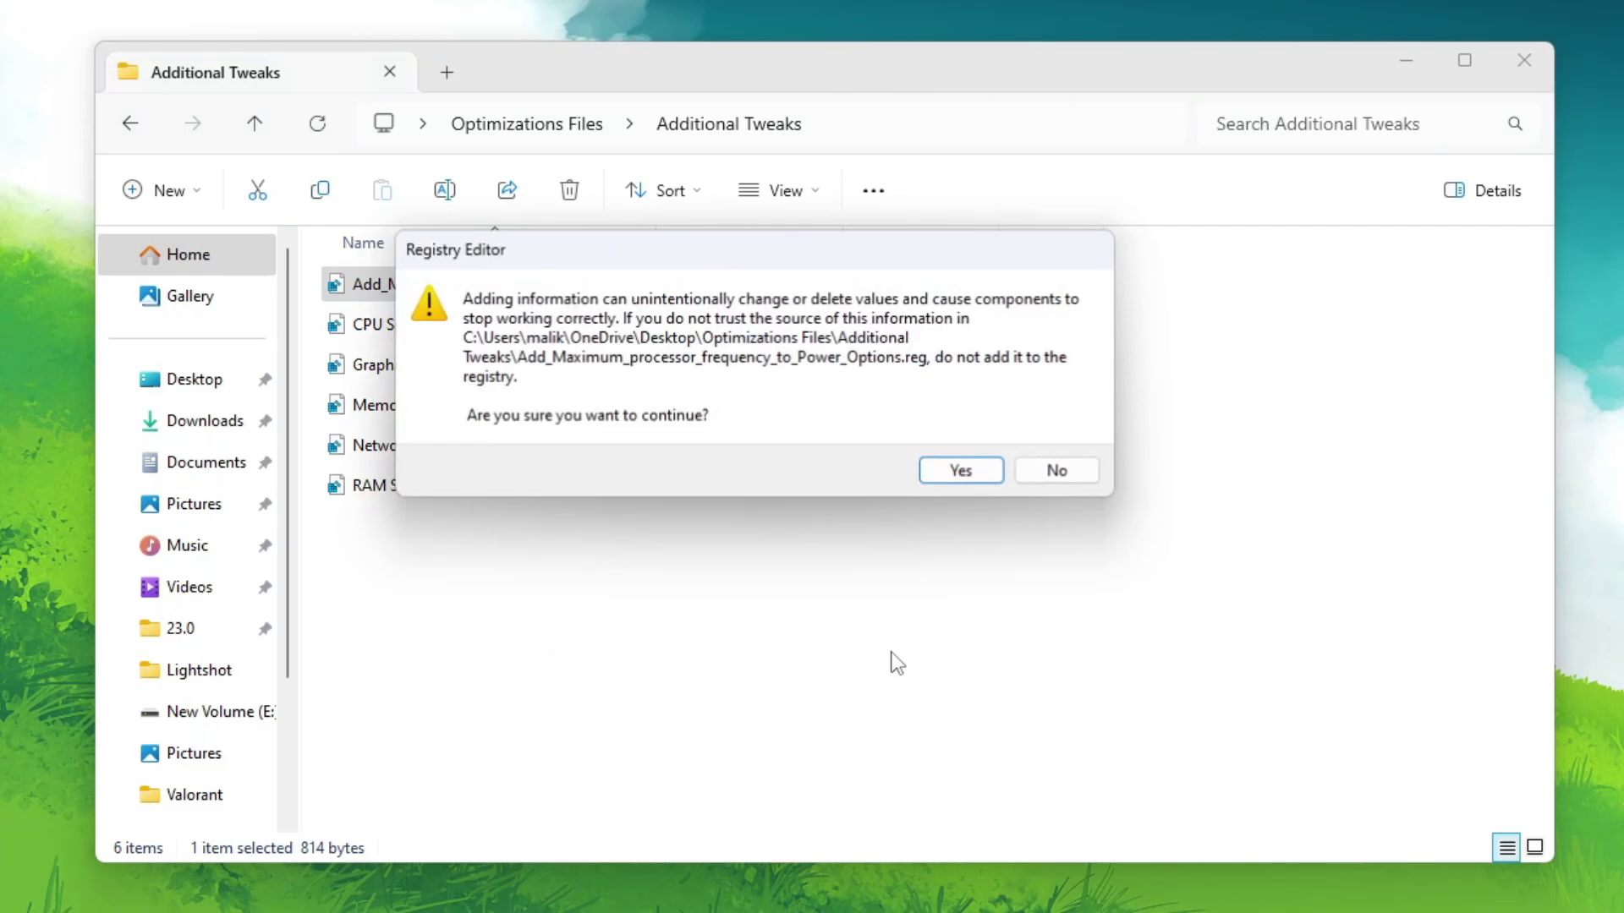
left_click(961, 470)
left_click(1059, 431)
- Add CPU Speed.reg from the Additional Tweaks folder to the registry
double_click(363, 326)
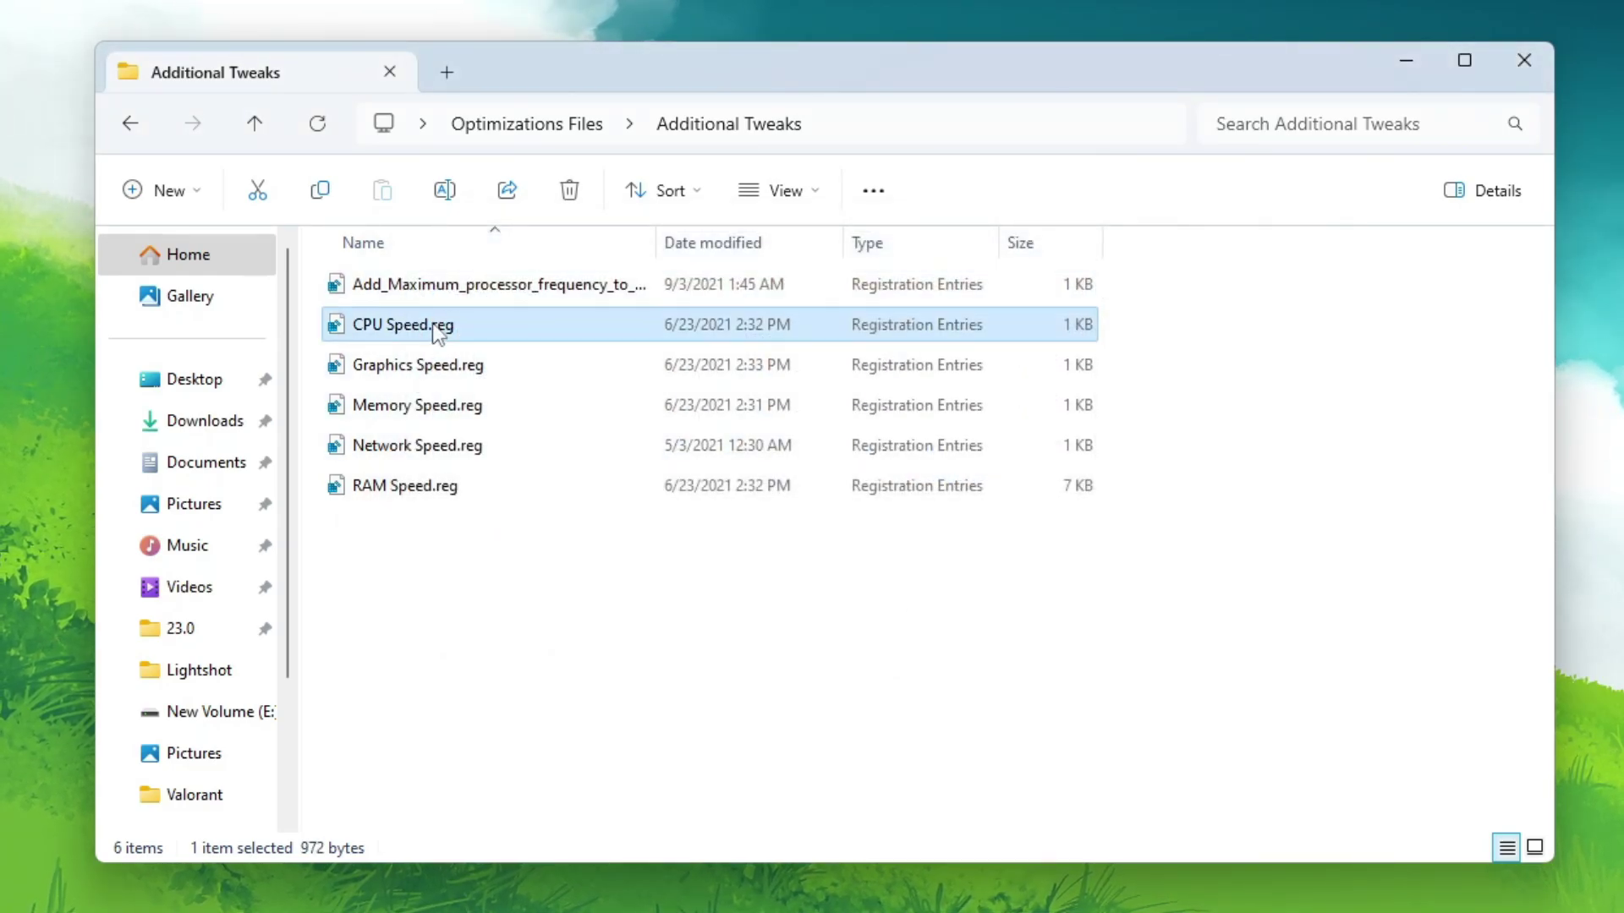
left_click(692, 734)
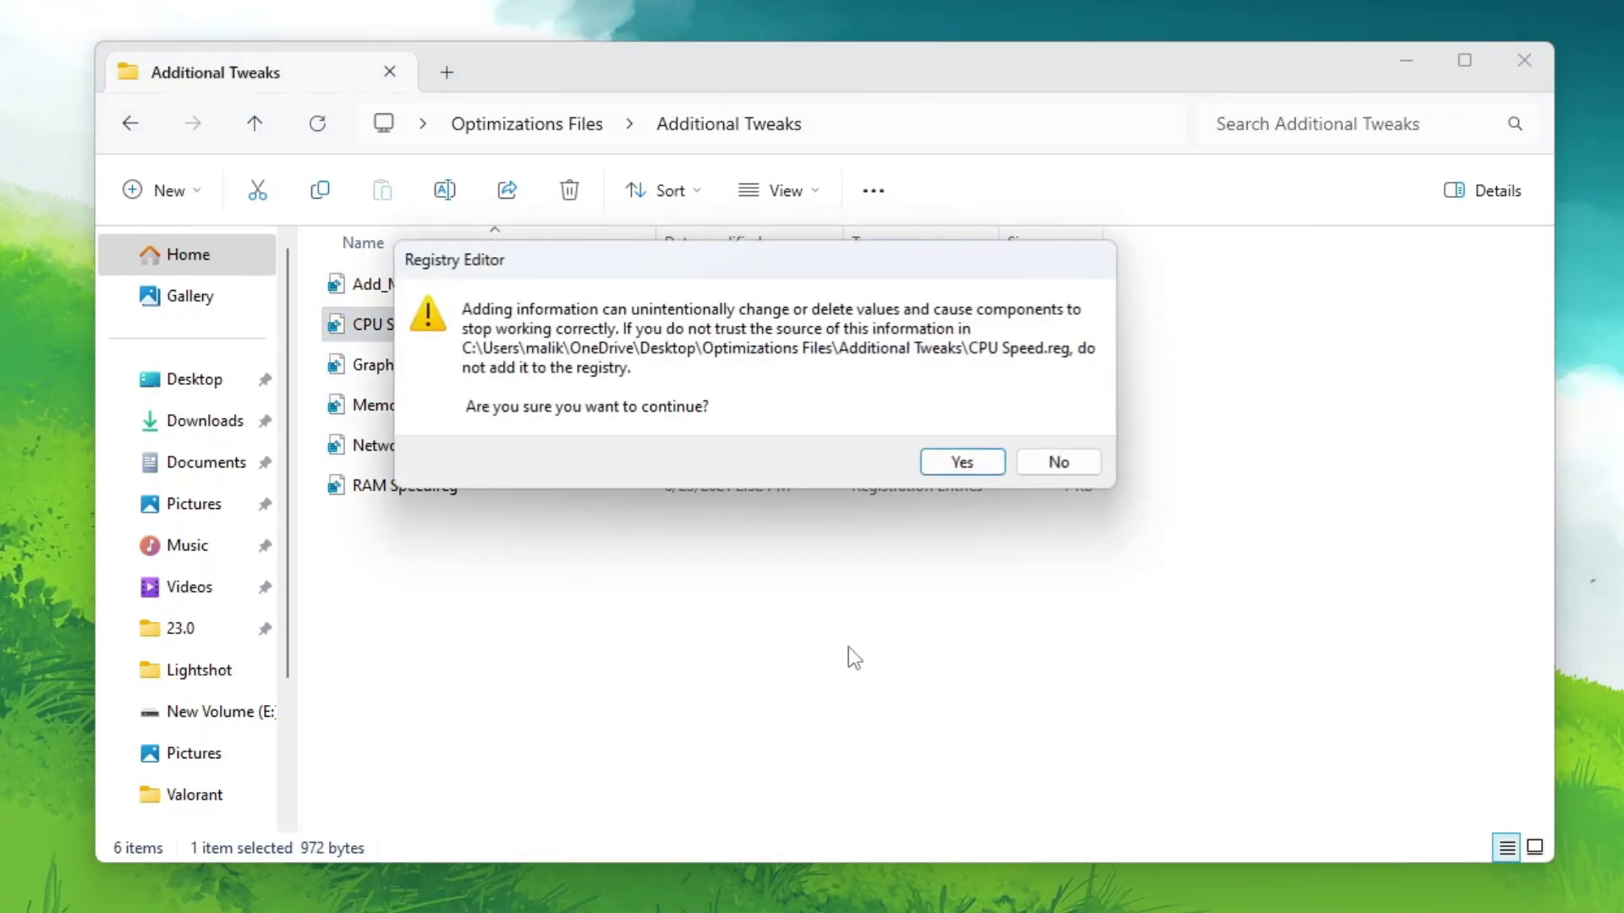
left_click(960, 463)
left_click(1059, 427)
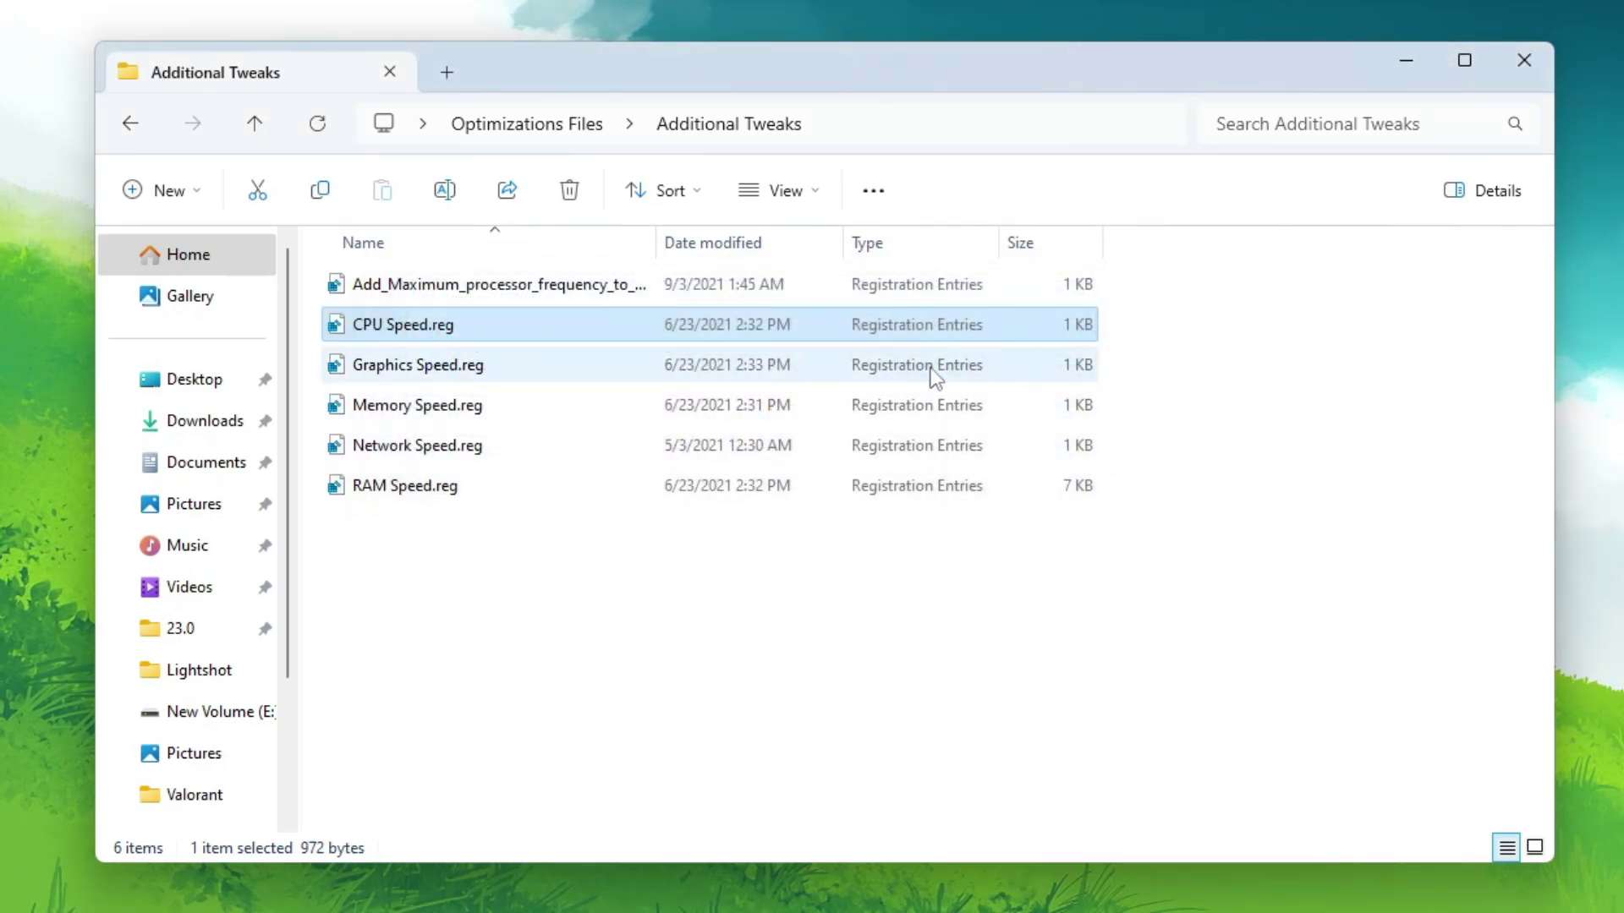
- Add Graphics Speed.reg from the Additional Tweaks folder to the registry
double_click(491, 364)
left_click(734, 732)
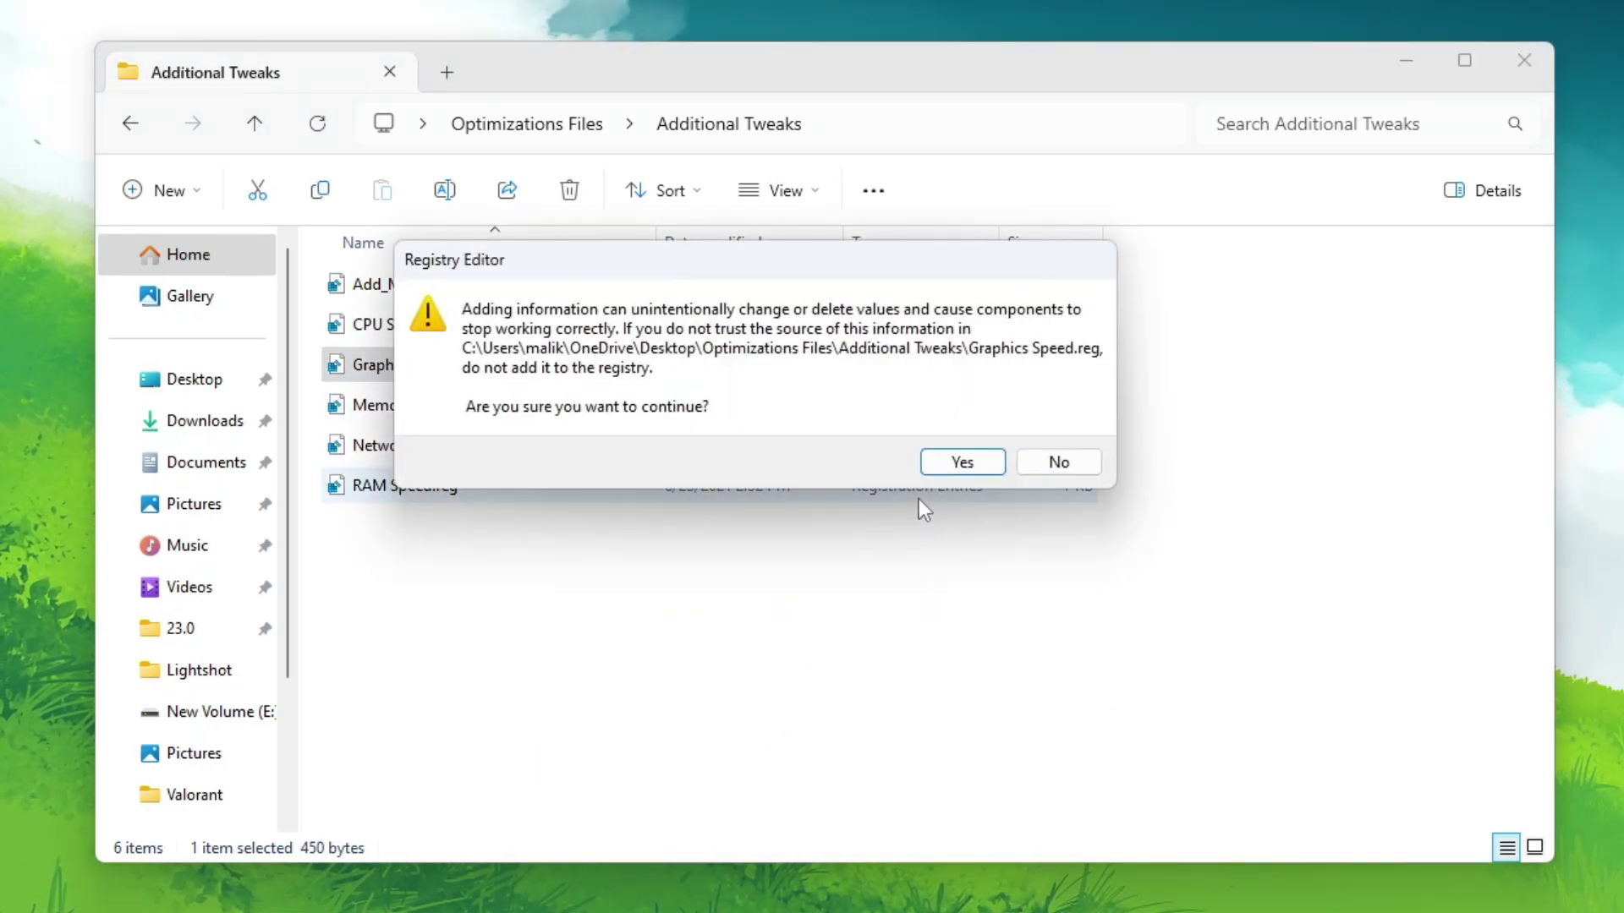
left_click(961, 462)
left_click(1057, 428)
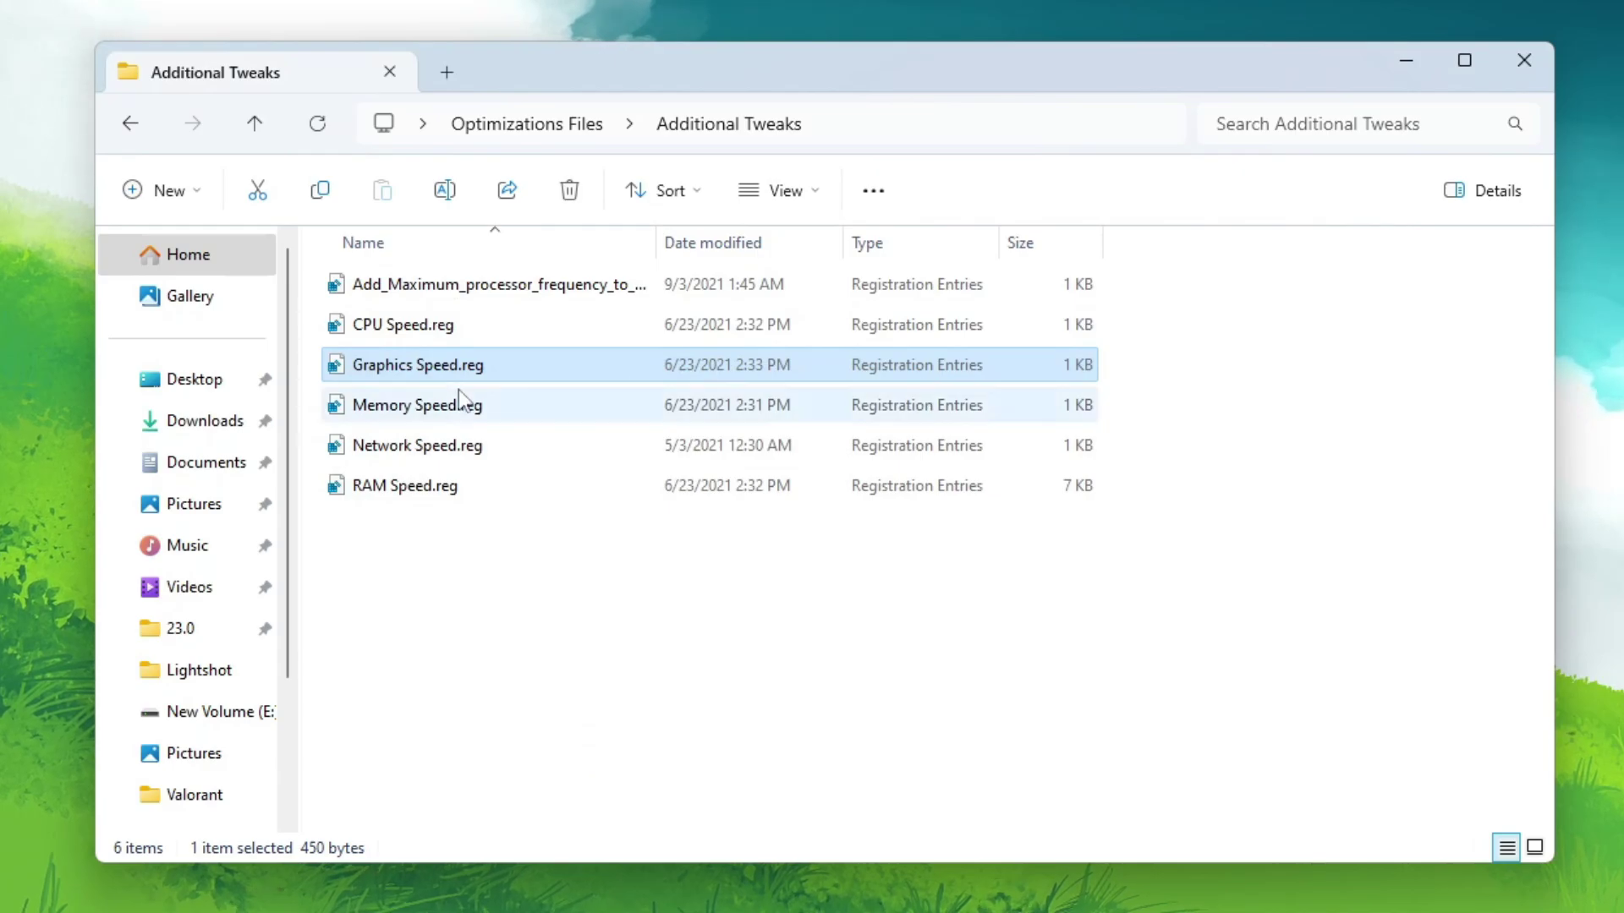
- Add Memory Speed.reg from the Additional Tweaks folder to the registry
double_click(444, 406)
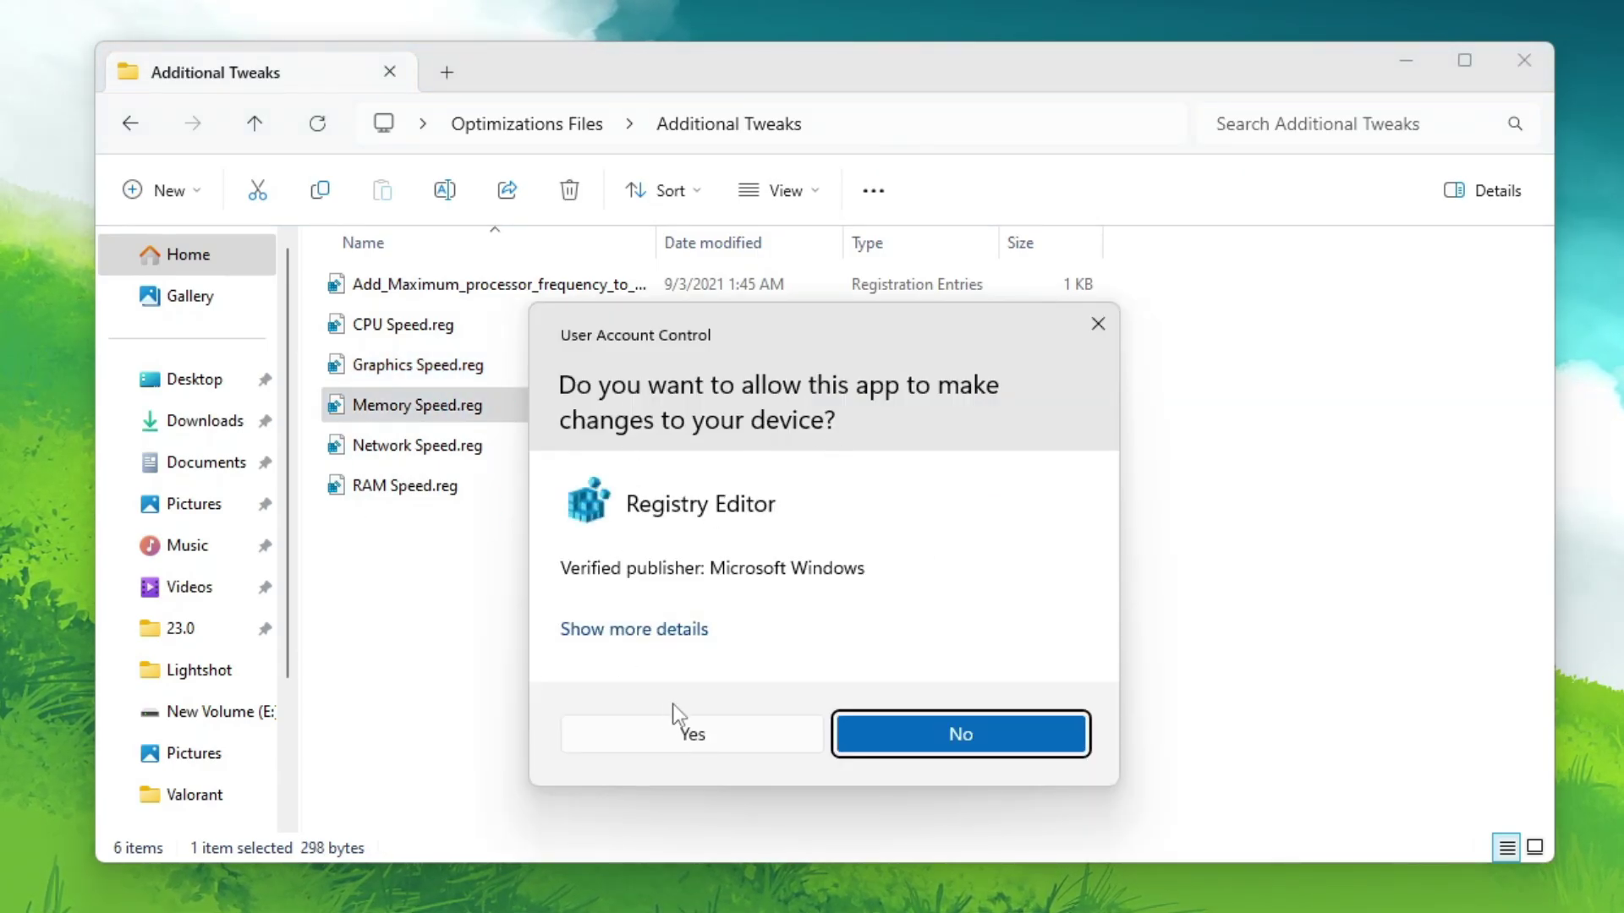
left_click(685, 729)
left_click(951, 464)
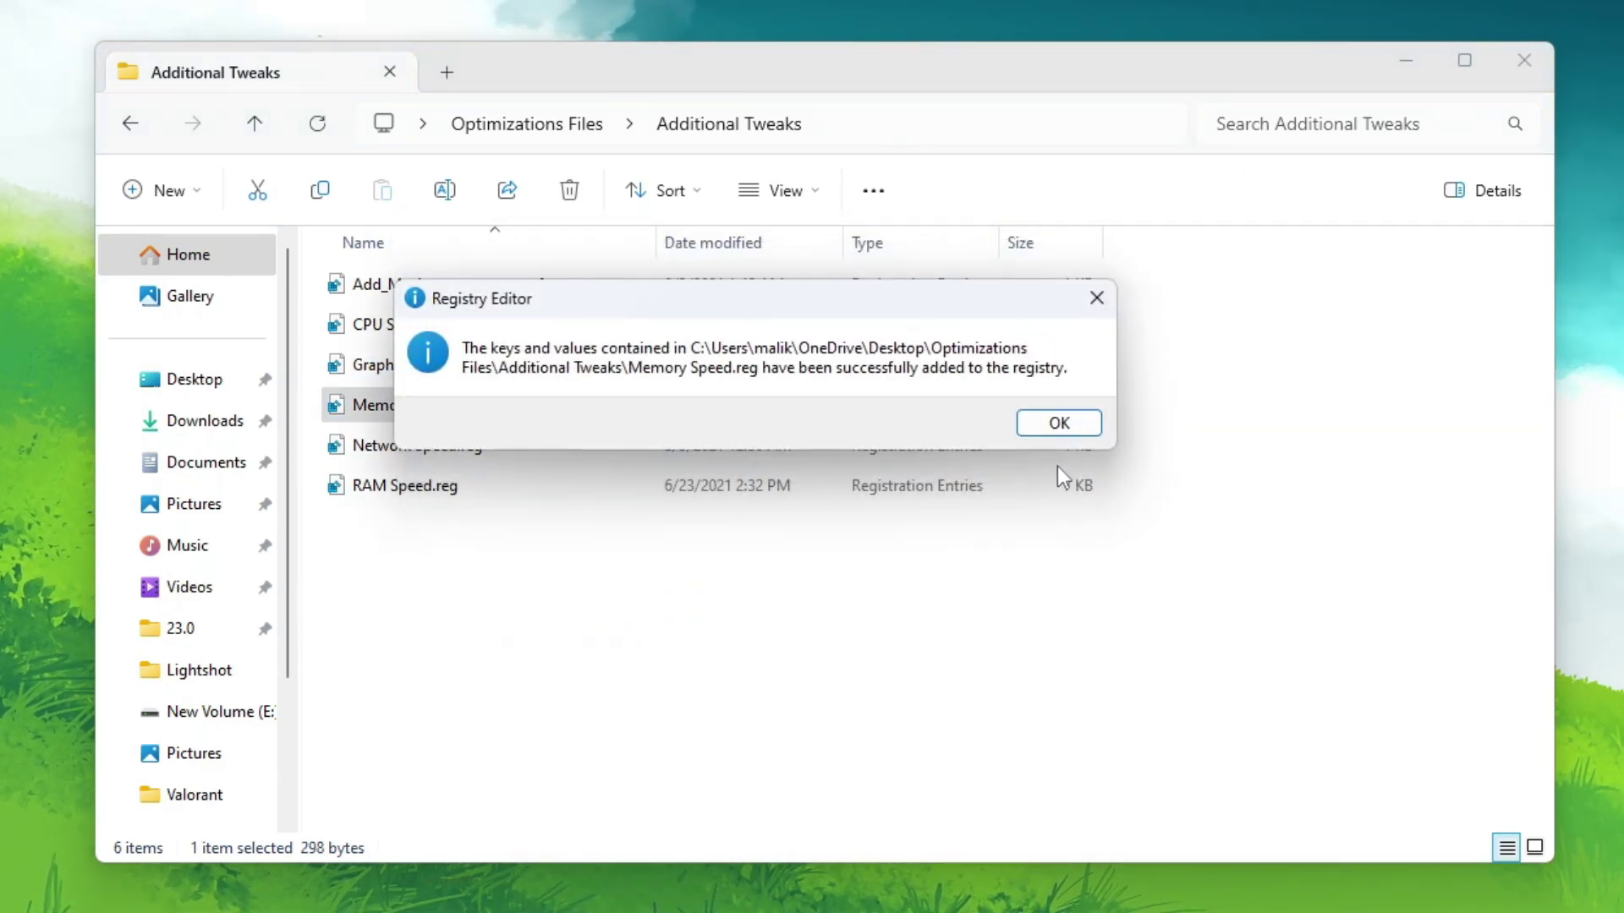
left_click(1059, 424)
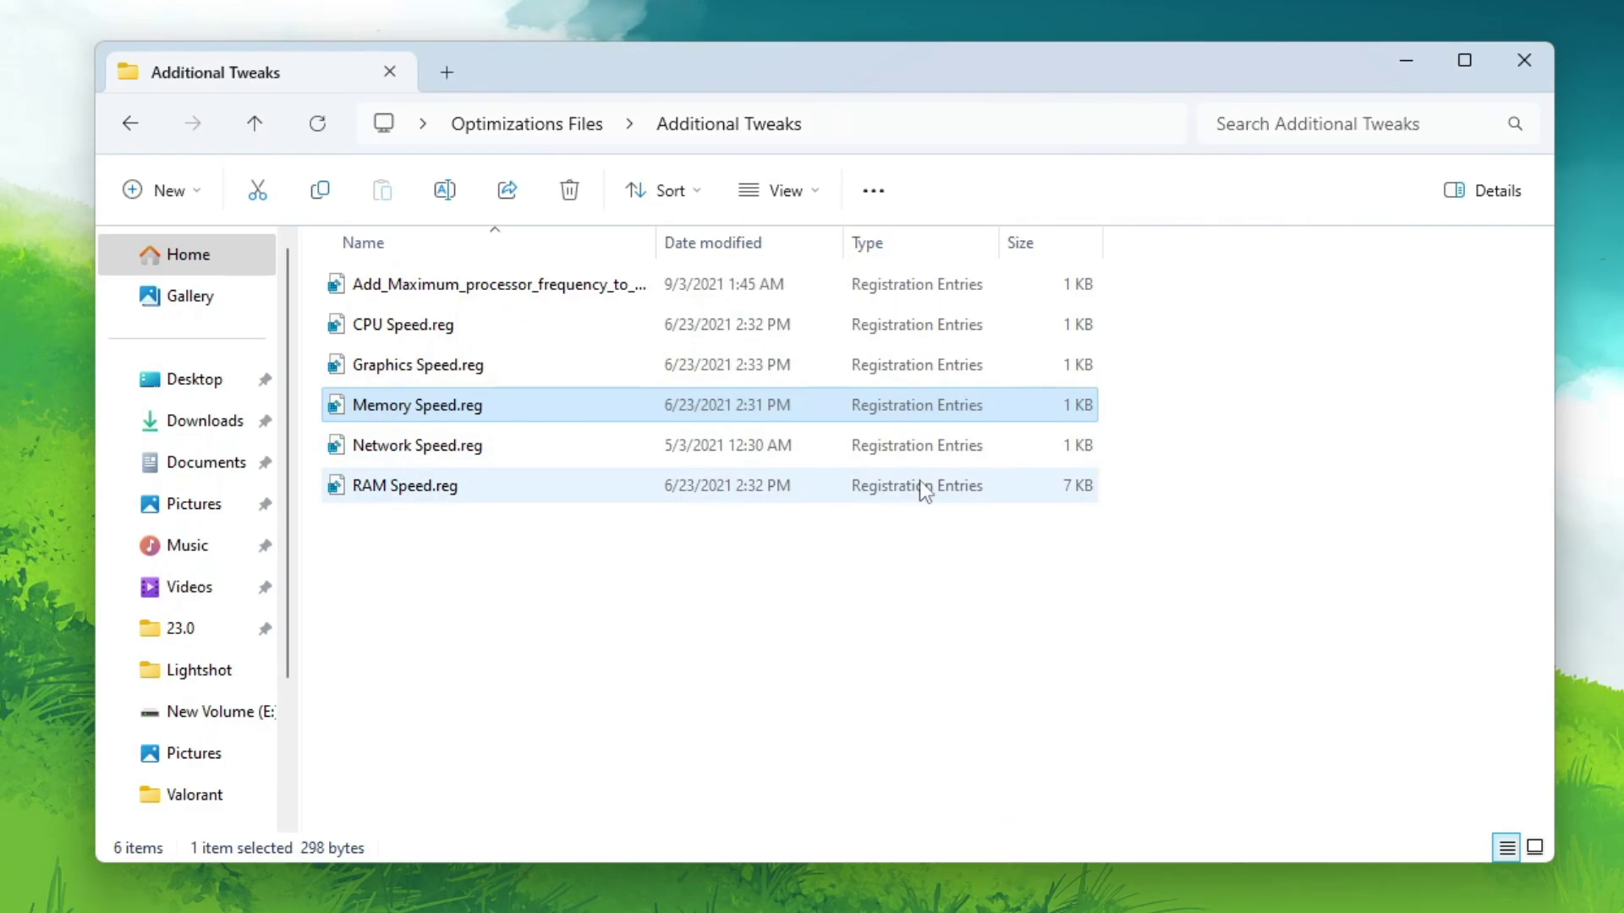
- Add Network Speed.reg from the Additional Tweaks folder to the registry
double_click(443, 448)
left_click(709, 745)
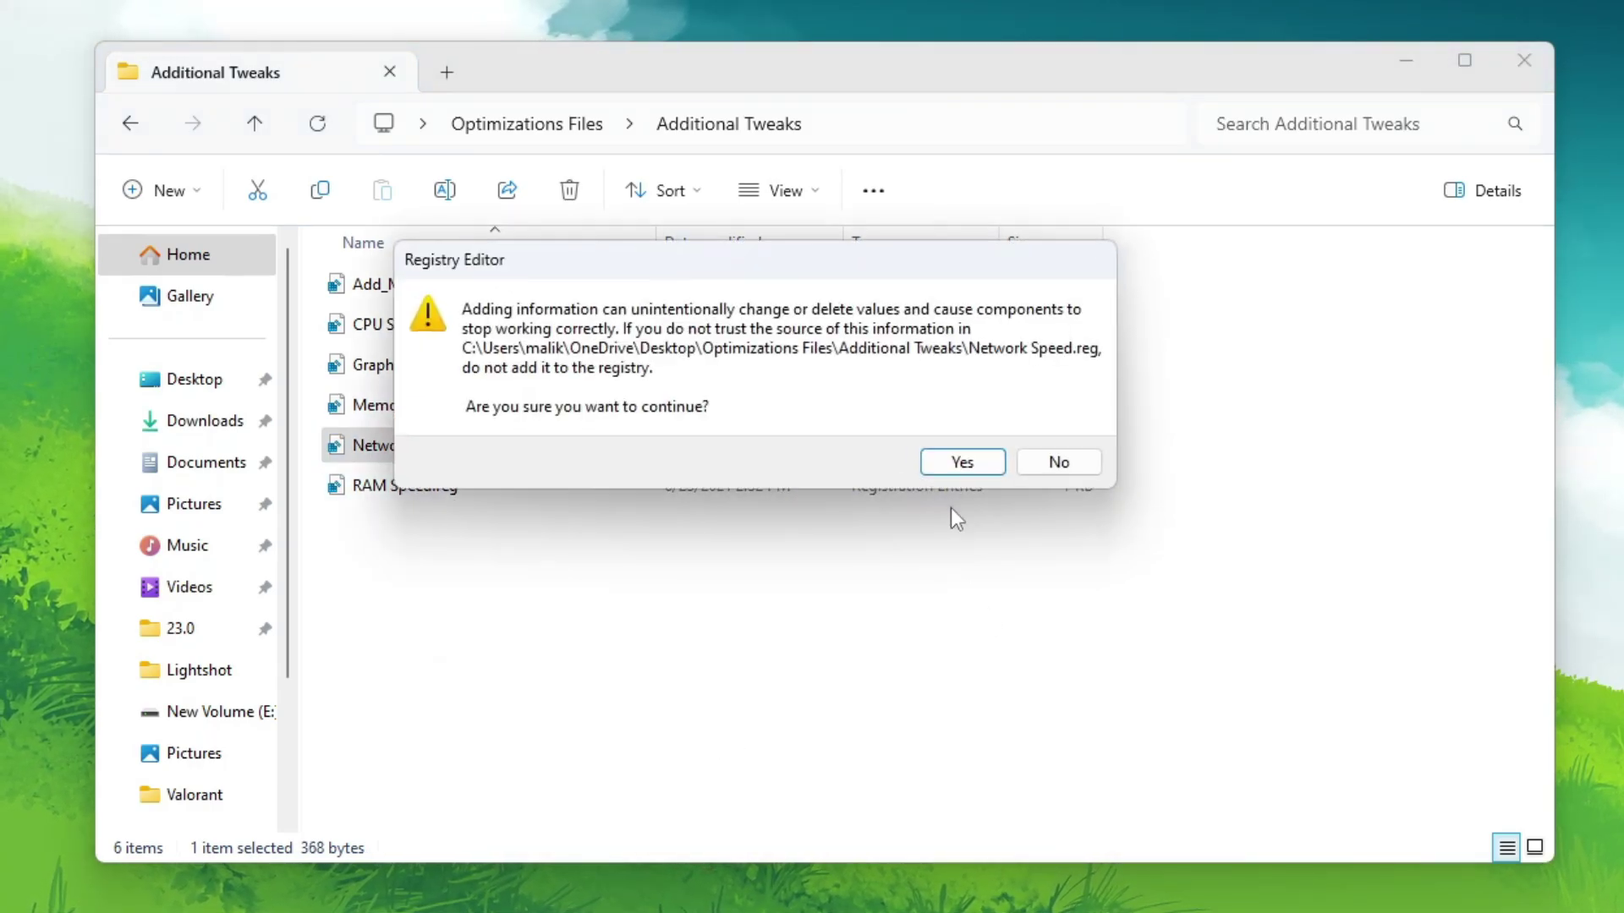
left_click(957, 462)
left_click(1059, 422)
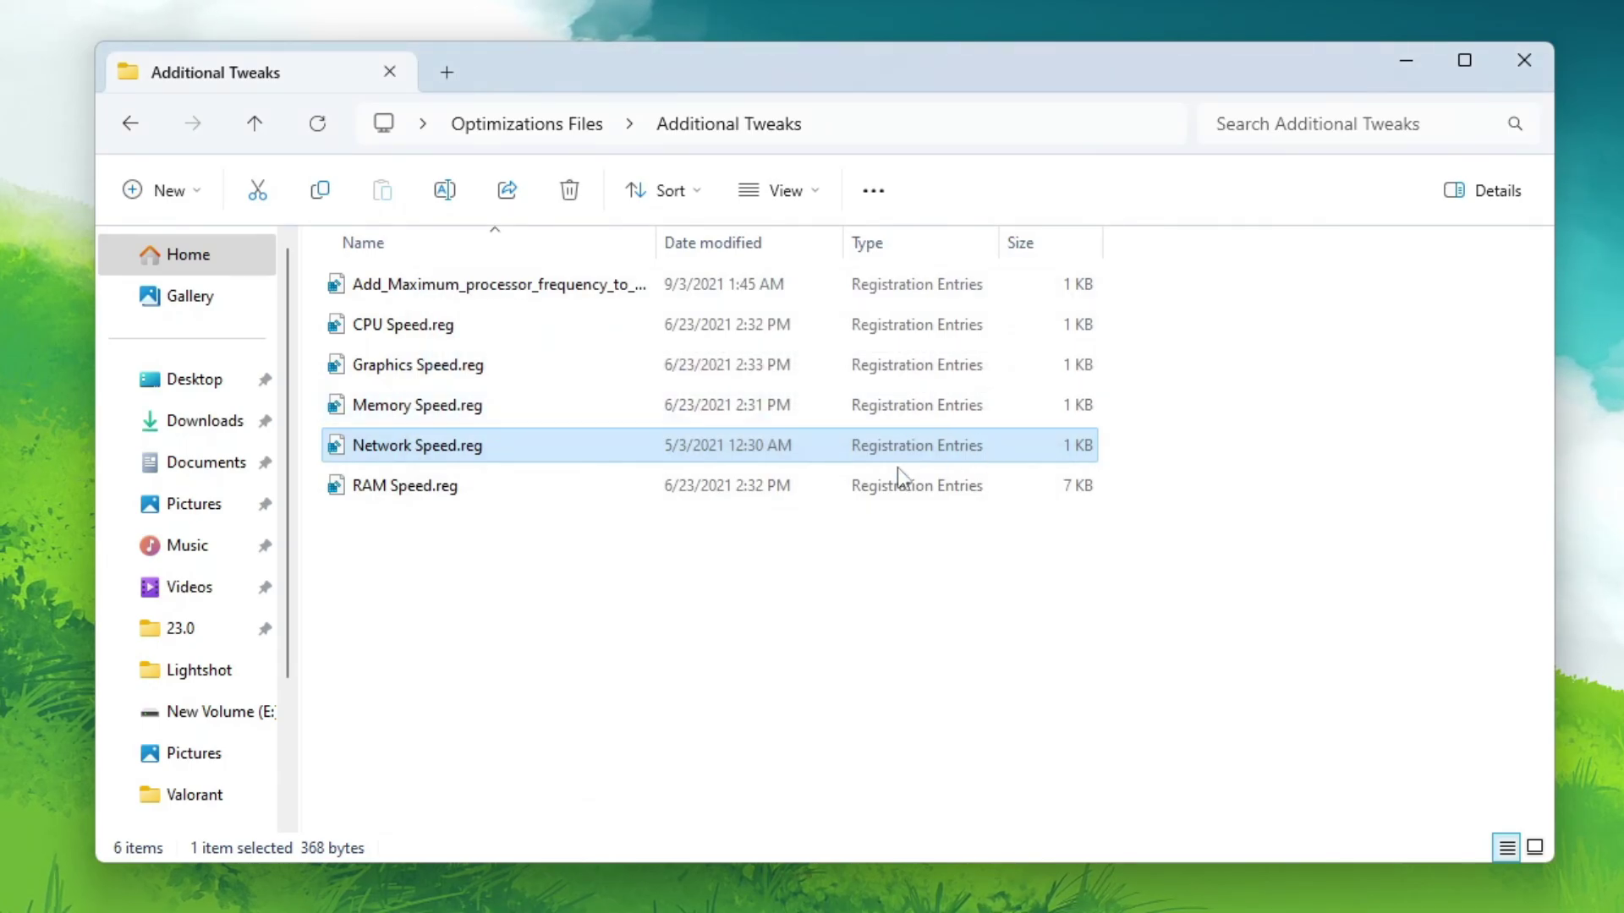
- Add RAM Speed.reg from the Additional Tweaks folder to the registry
double_click(524, 484)
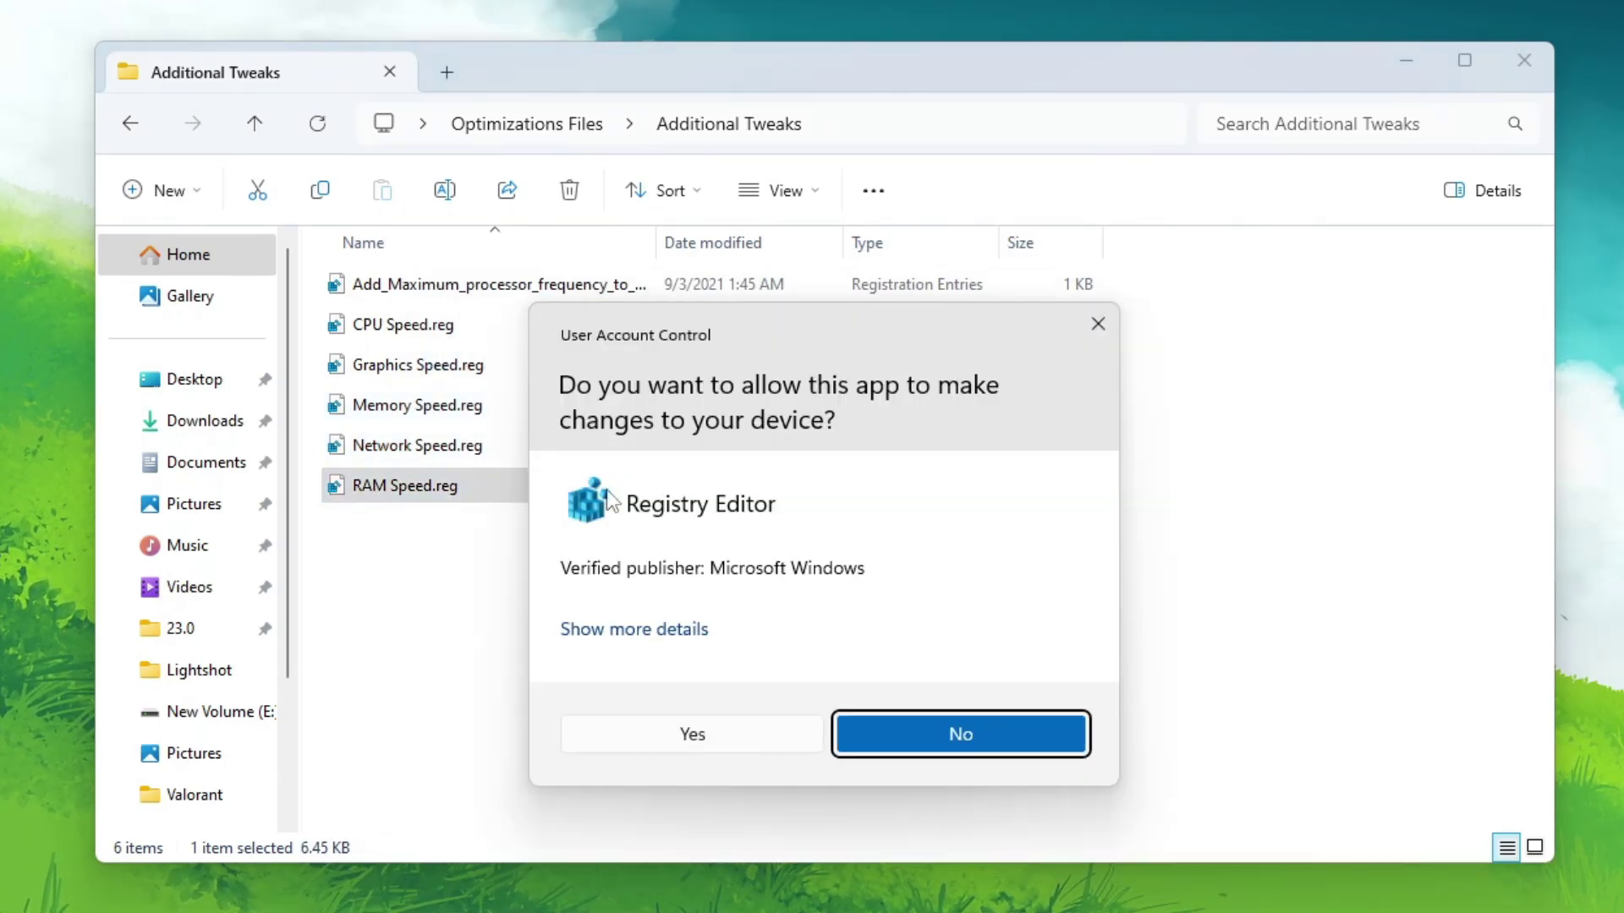
left_click(705, 734)
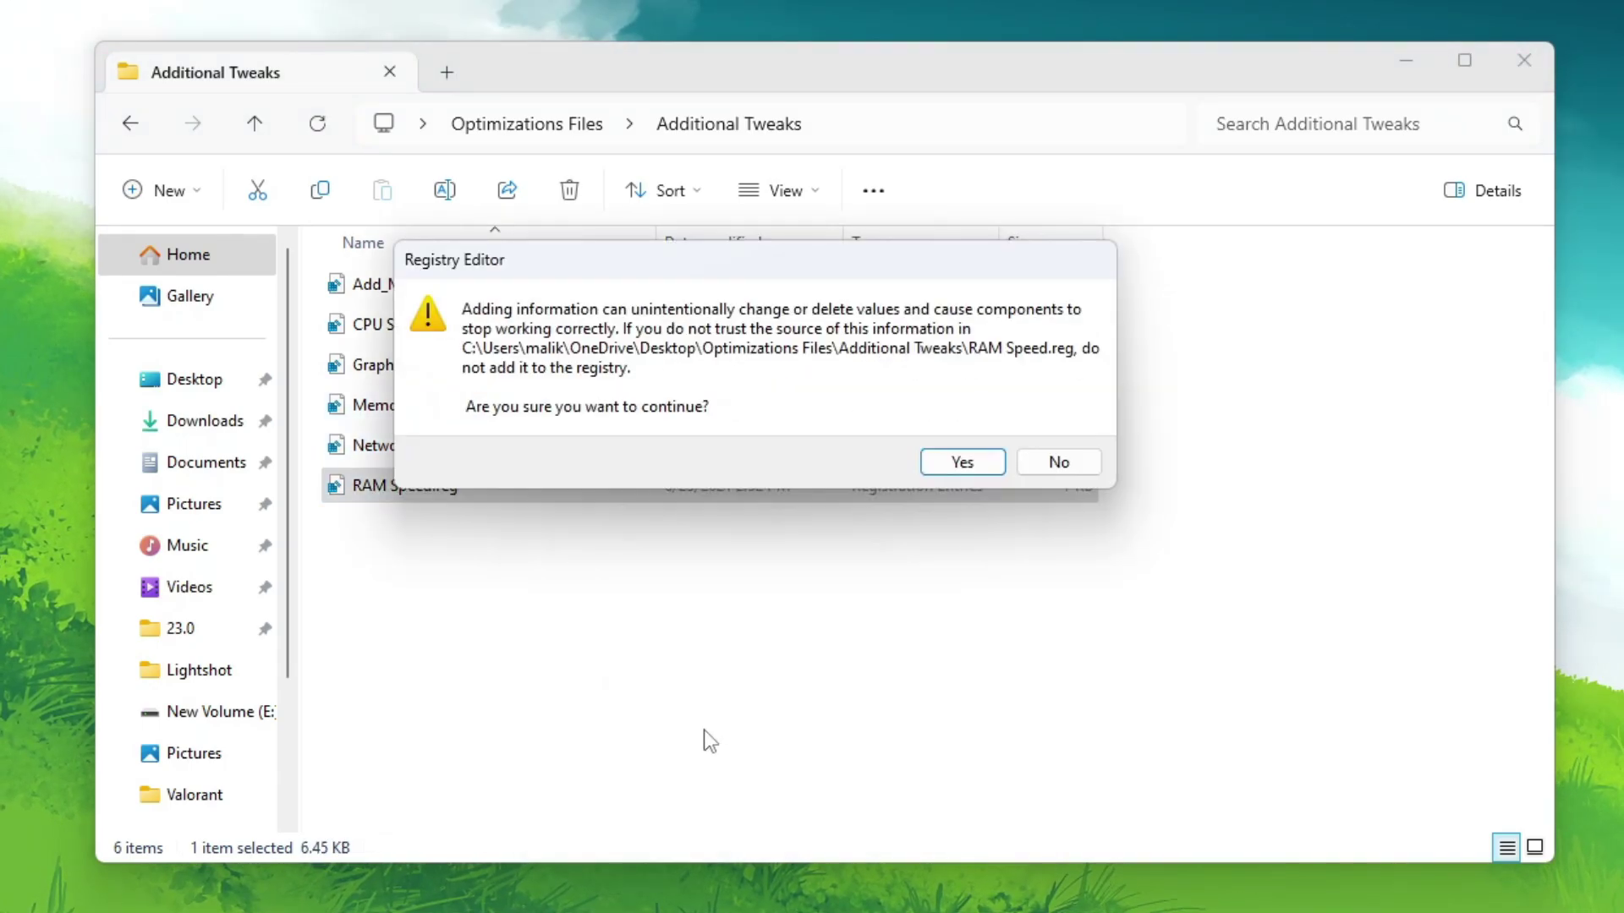
left_click(964, 464)
left_click(1055, 424)
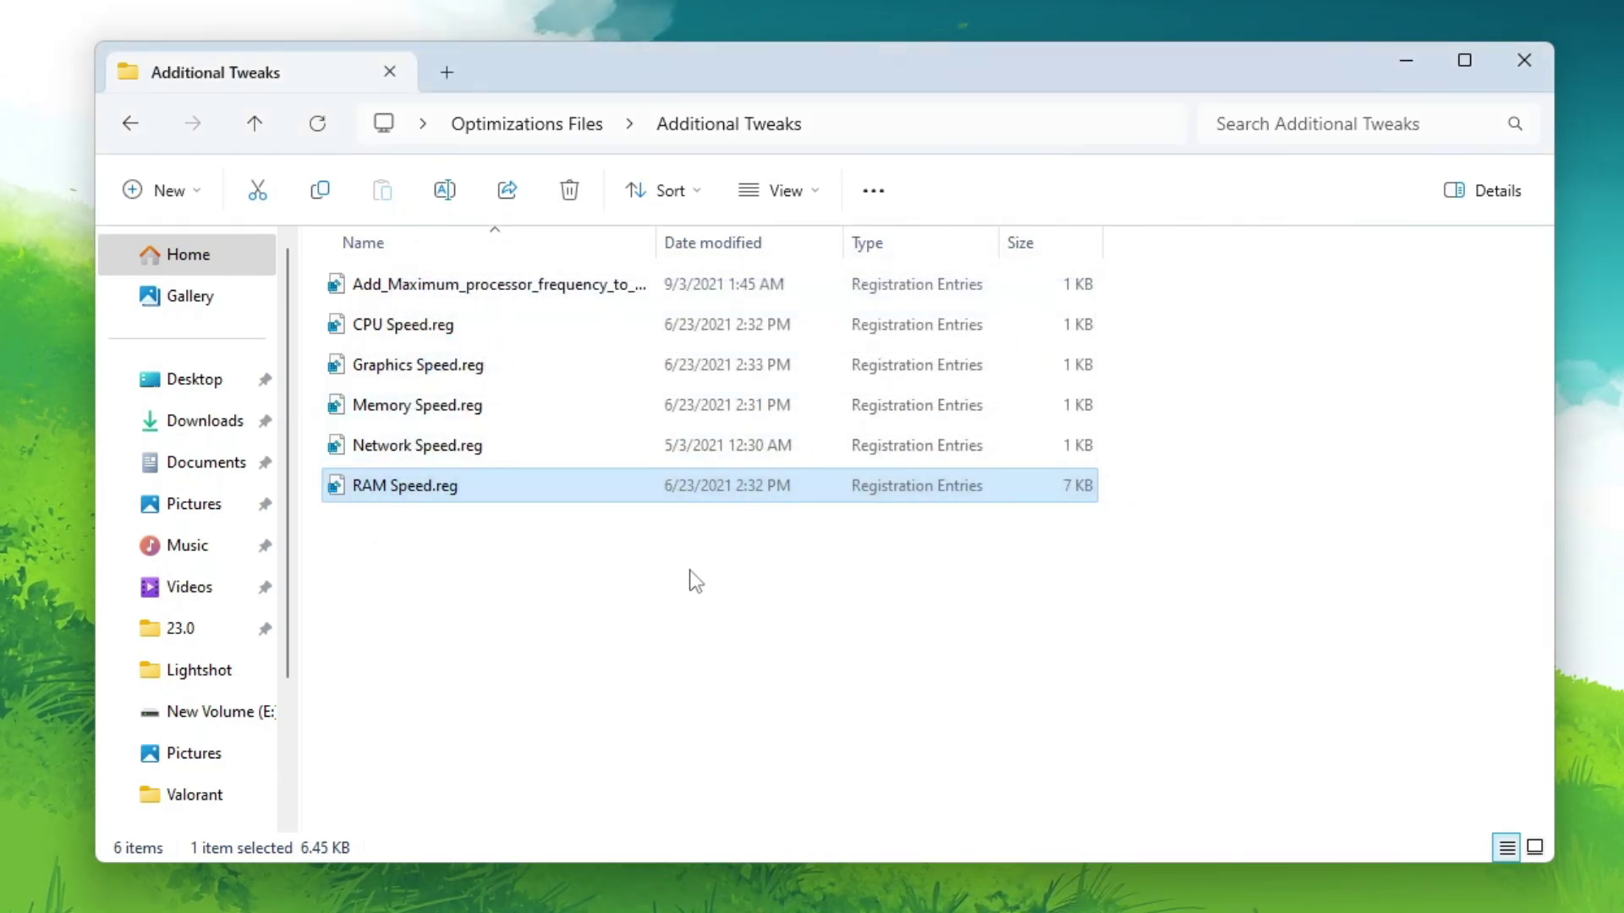
- Add Fortnite High Priority.reg from the Fortnite Priority folder in Optimizations Files to the registry
key("BackSpace")
left_click(478, 330)
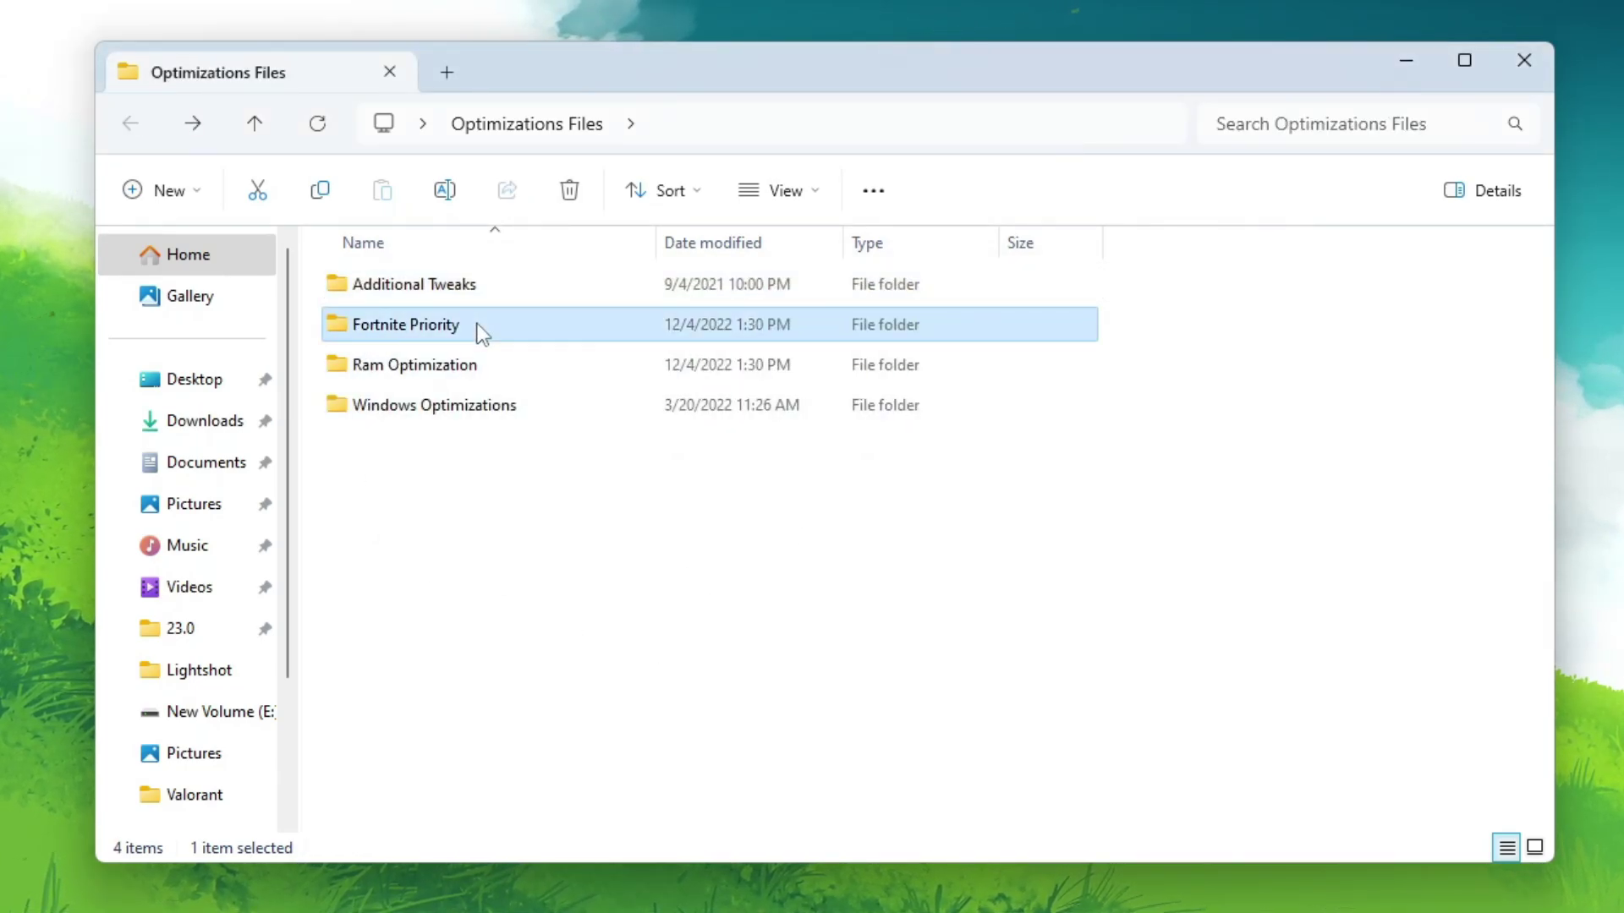
double_click(482, 330)
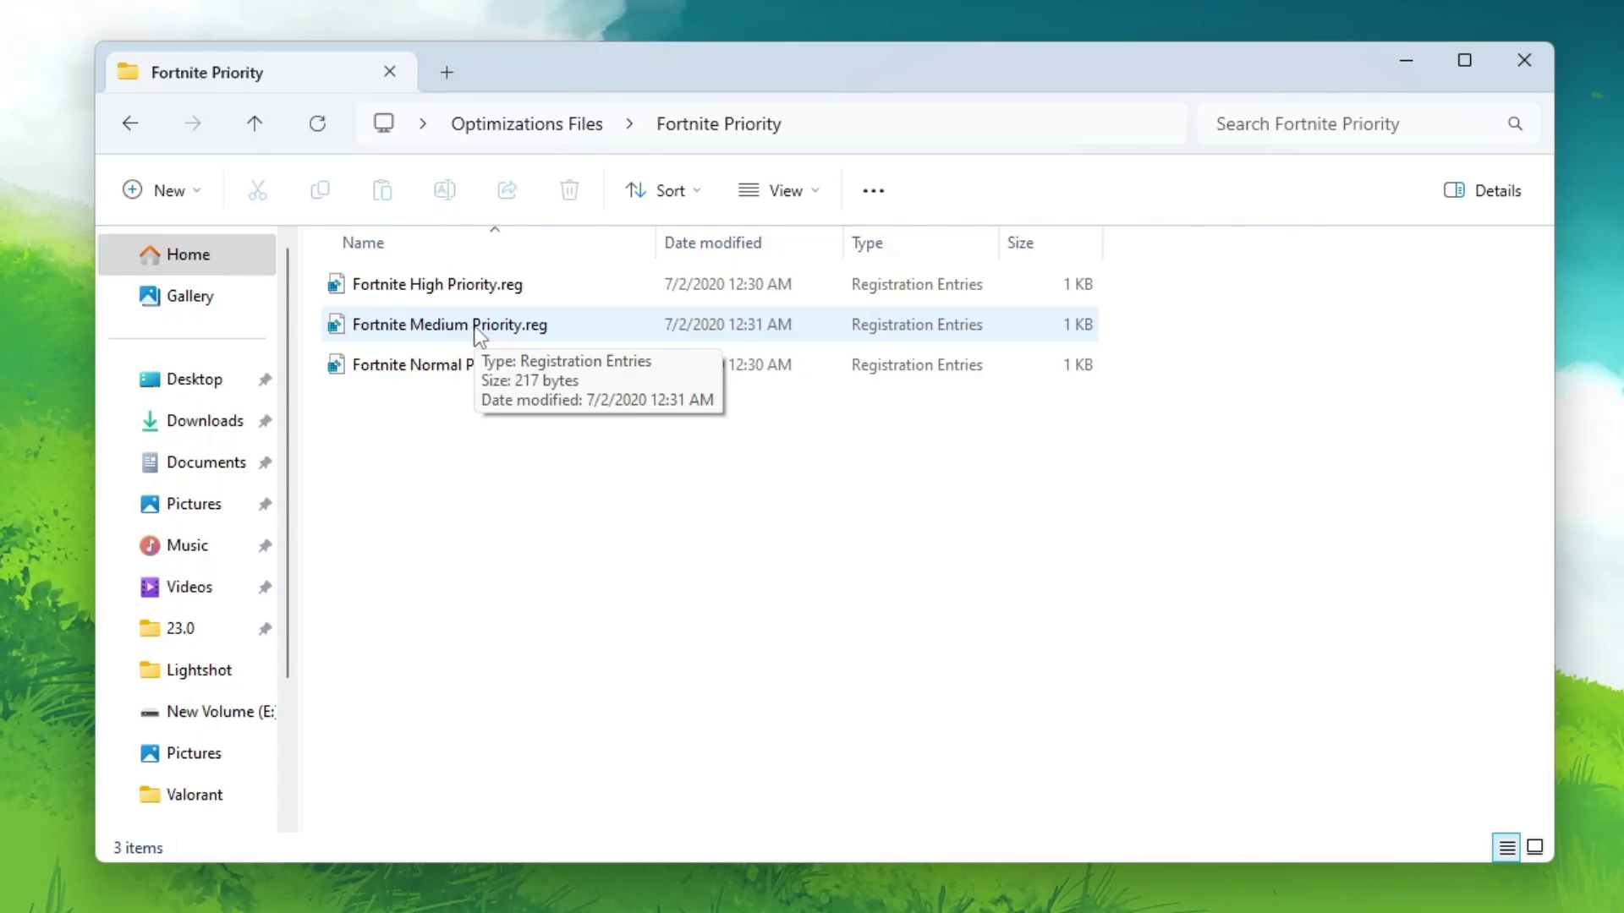
double_click(465, 292)
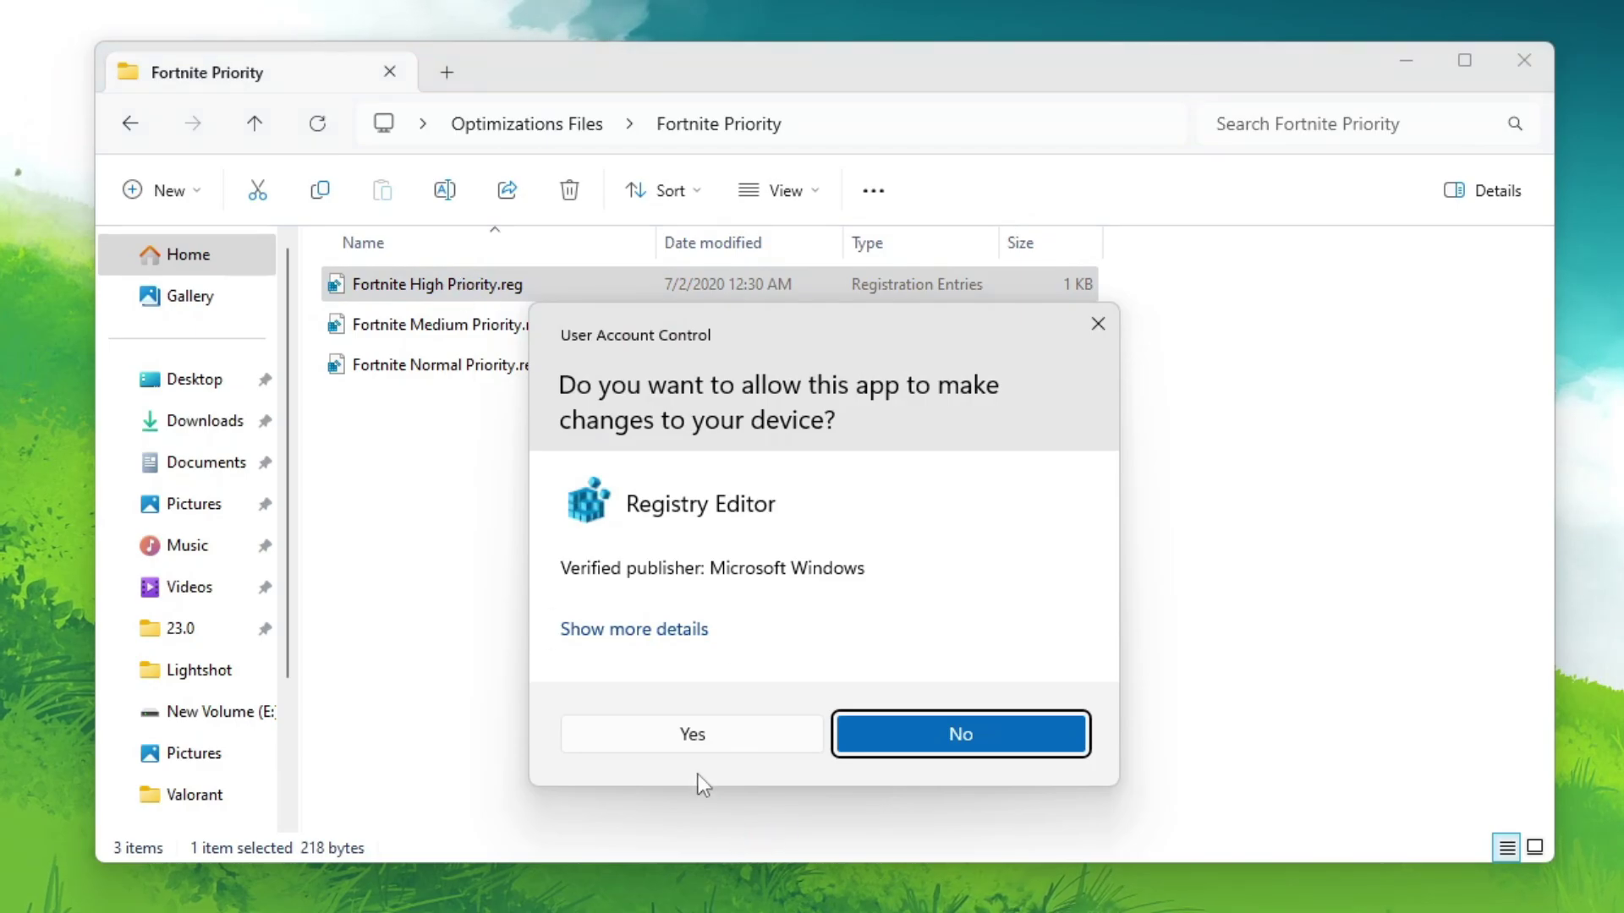
left_click(695, 741)
left_click(961, 462)
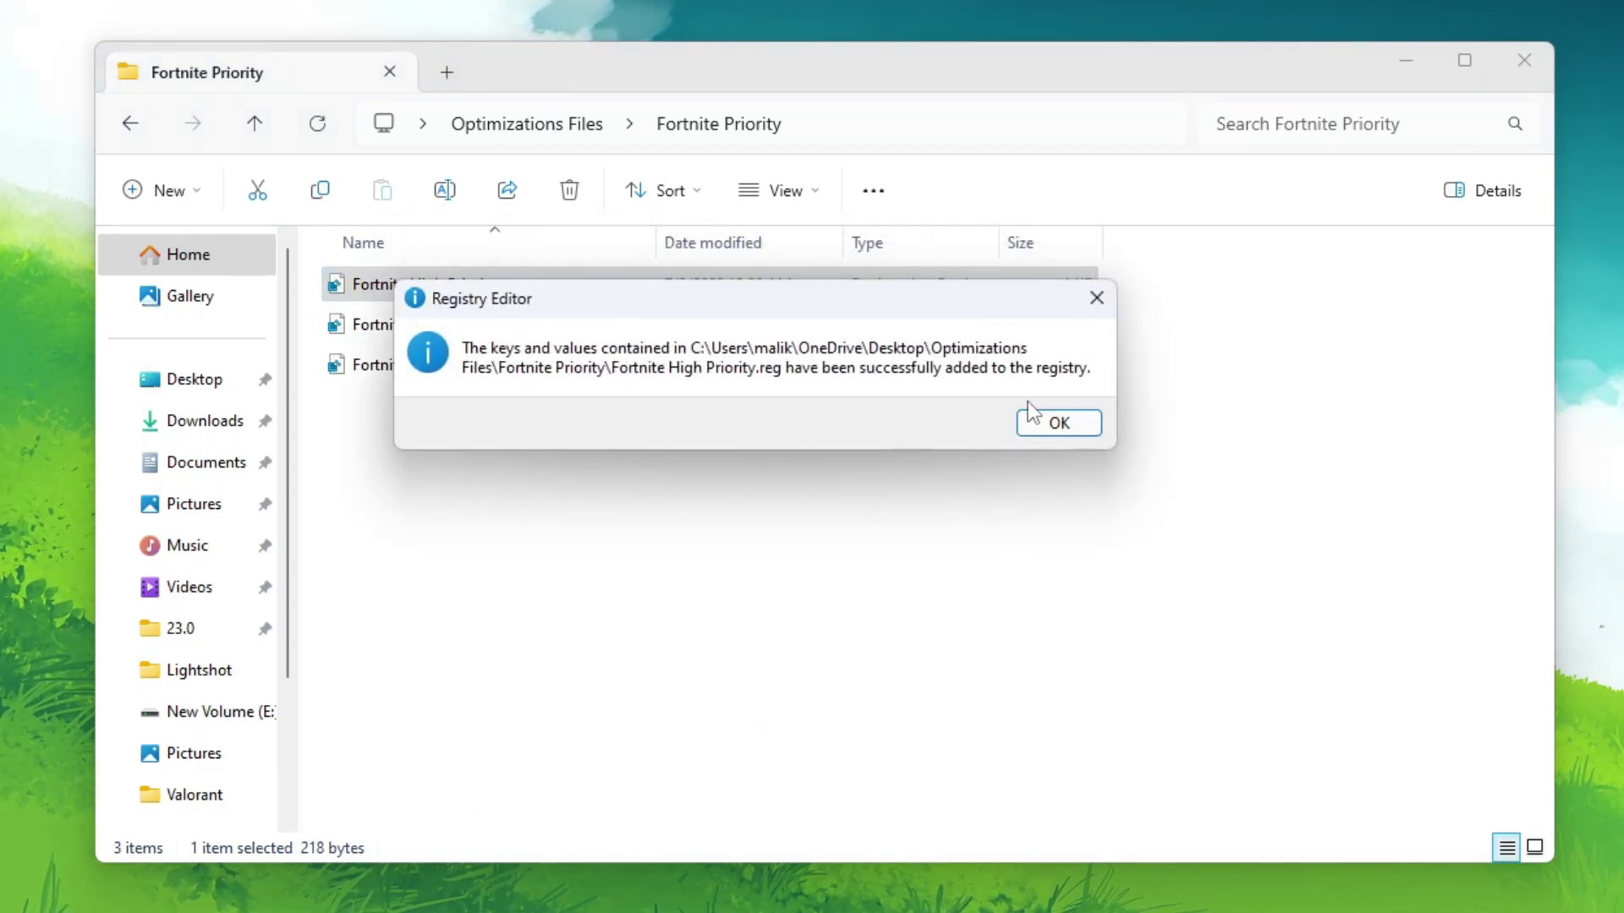
left_click(1047, 421)
- Open the Ram Optimization folder and check the computer's installed RAM in the This PC properties
key("alt+Left")
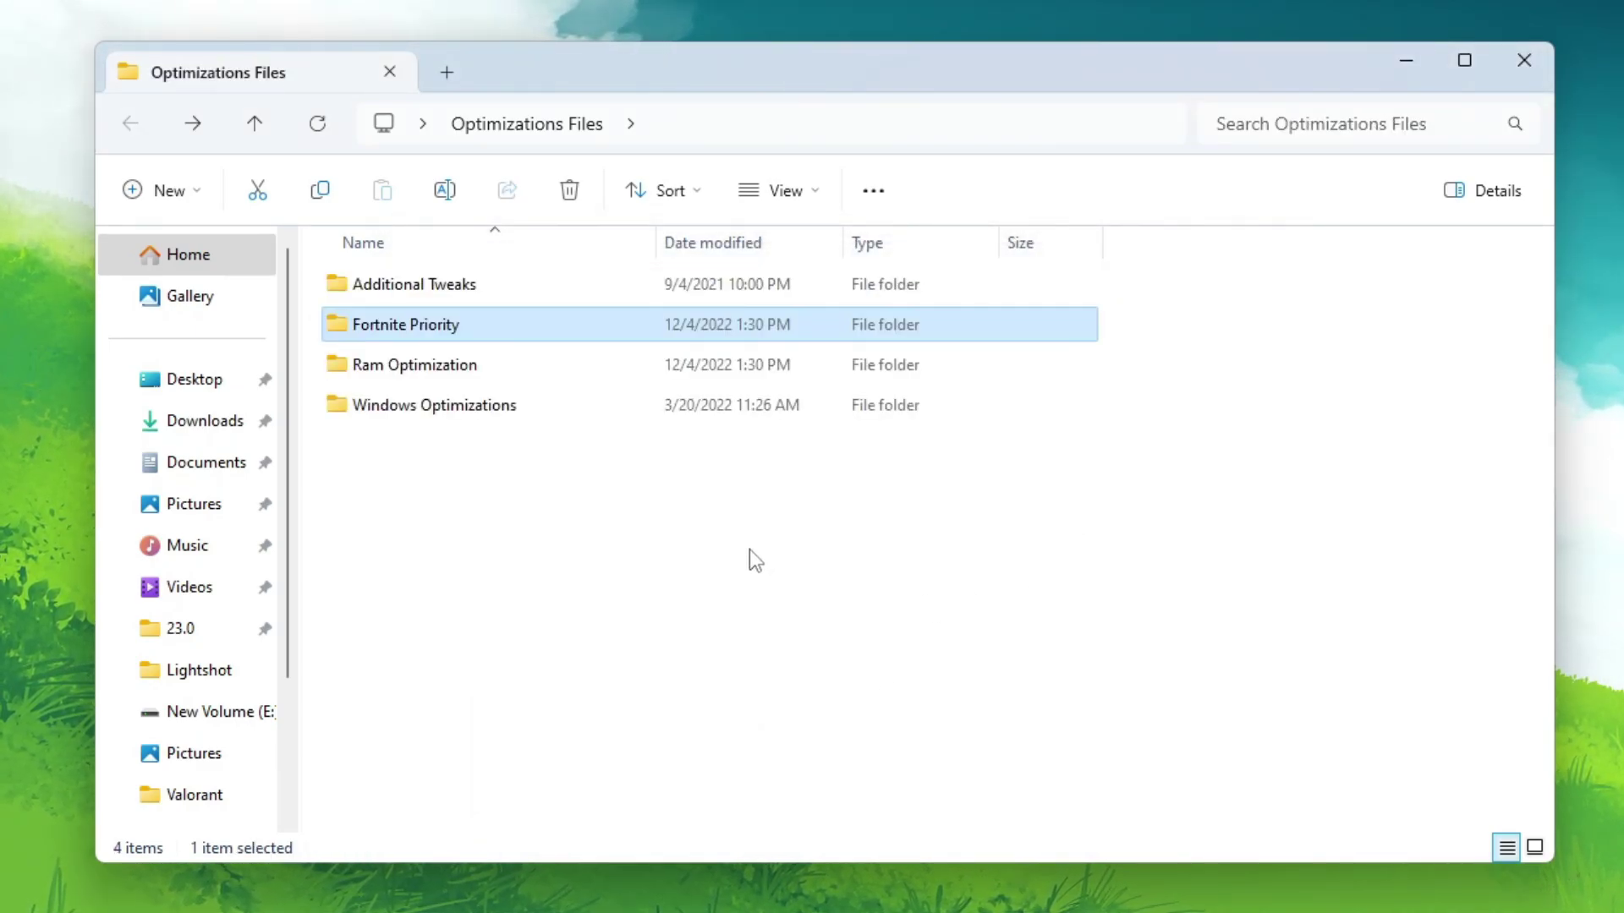
double_click(446, 369)
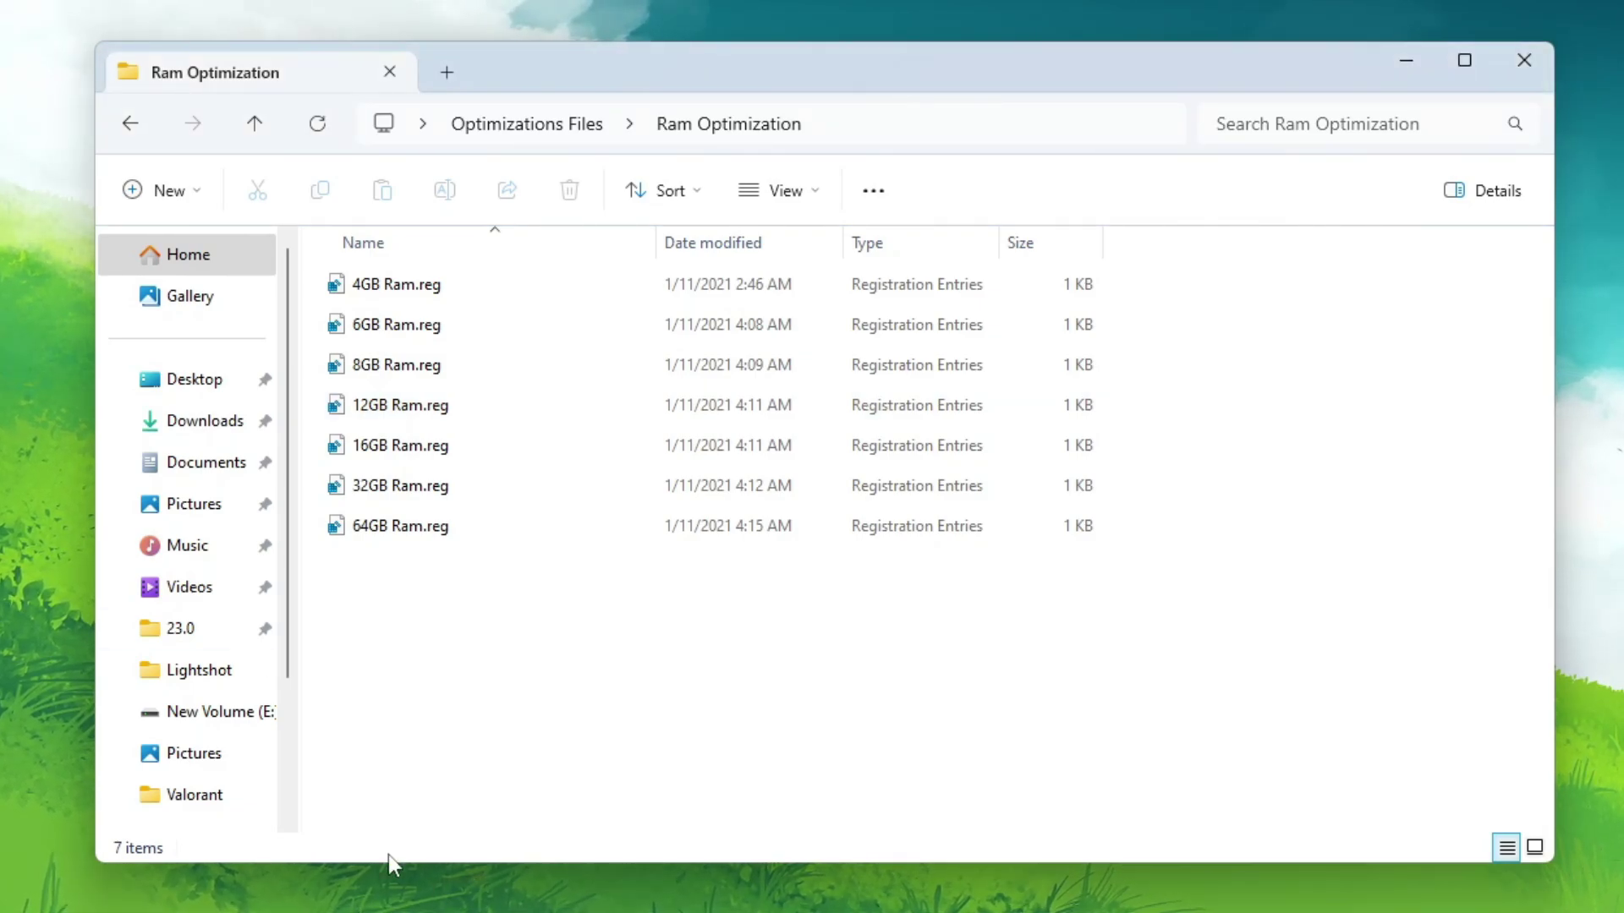
scroll(195, 550, "down", 2)
right_click(186, 709)
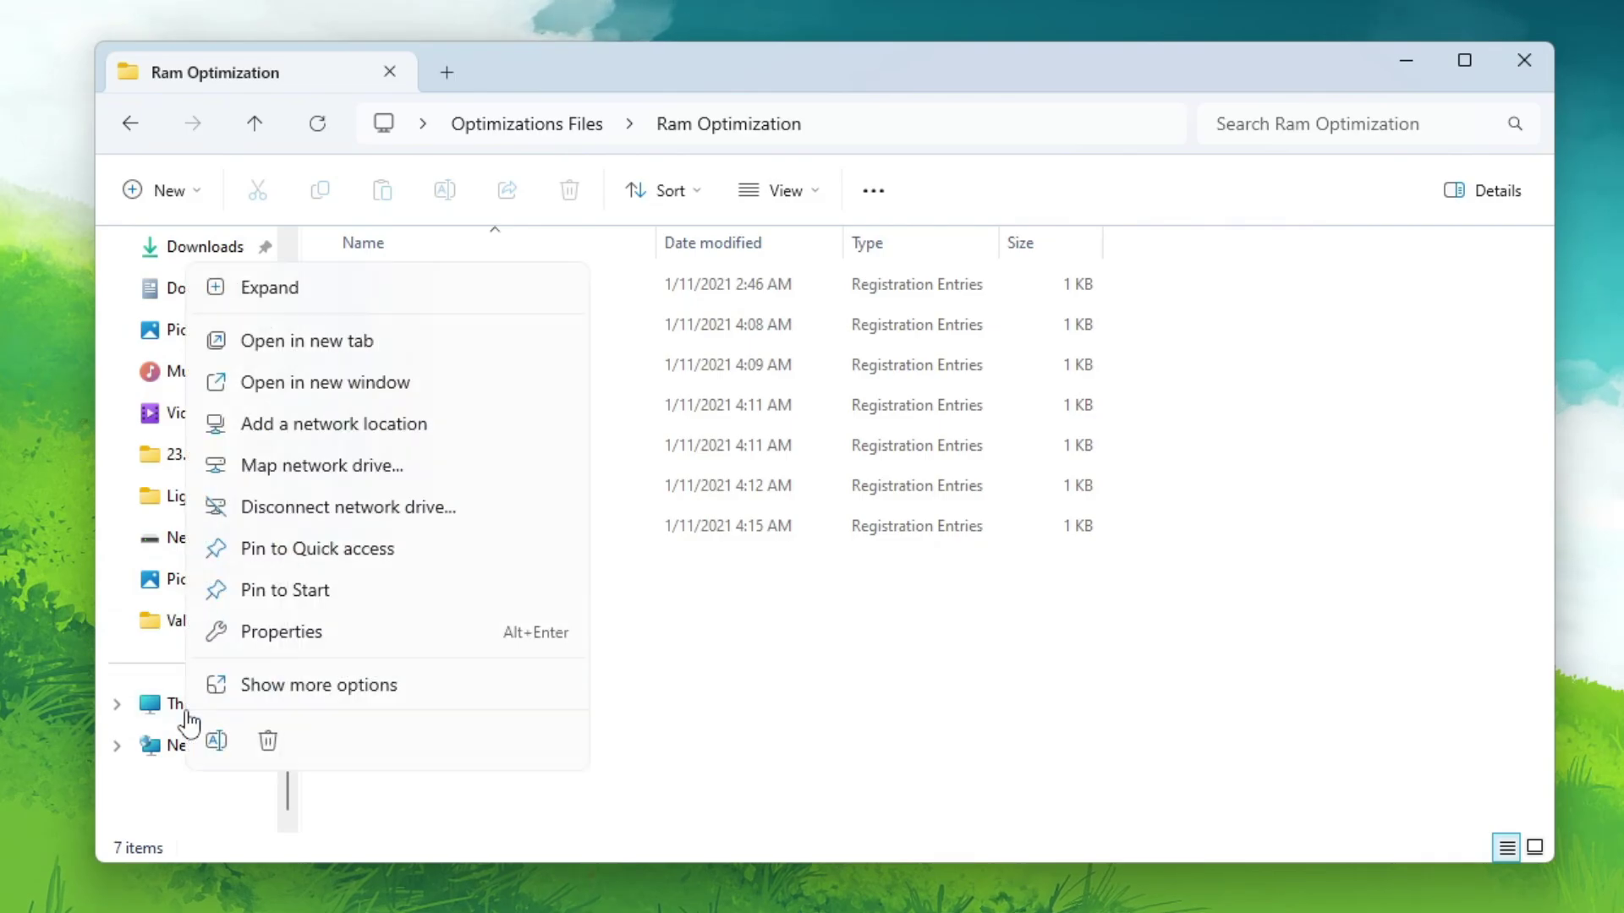
left_click(297, 630)
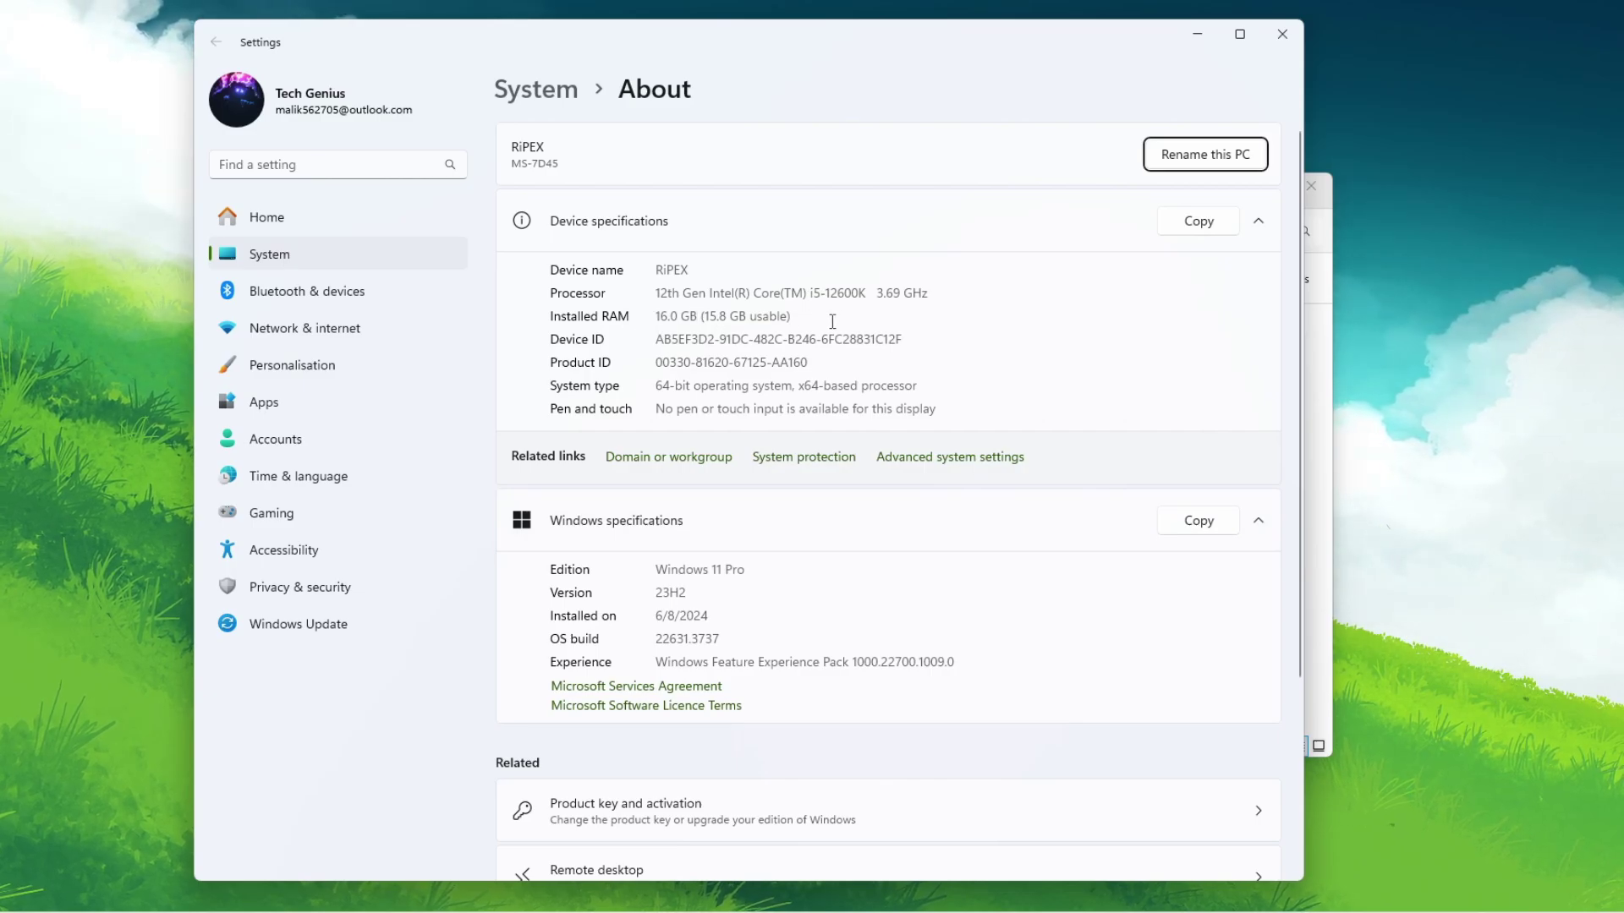
left_click(1283, 41)
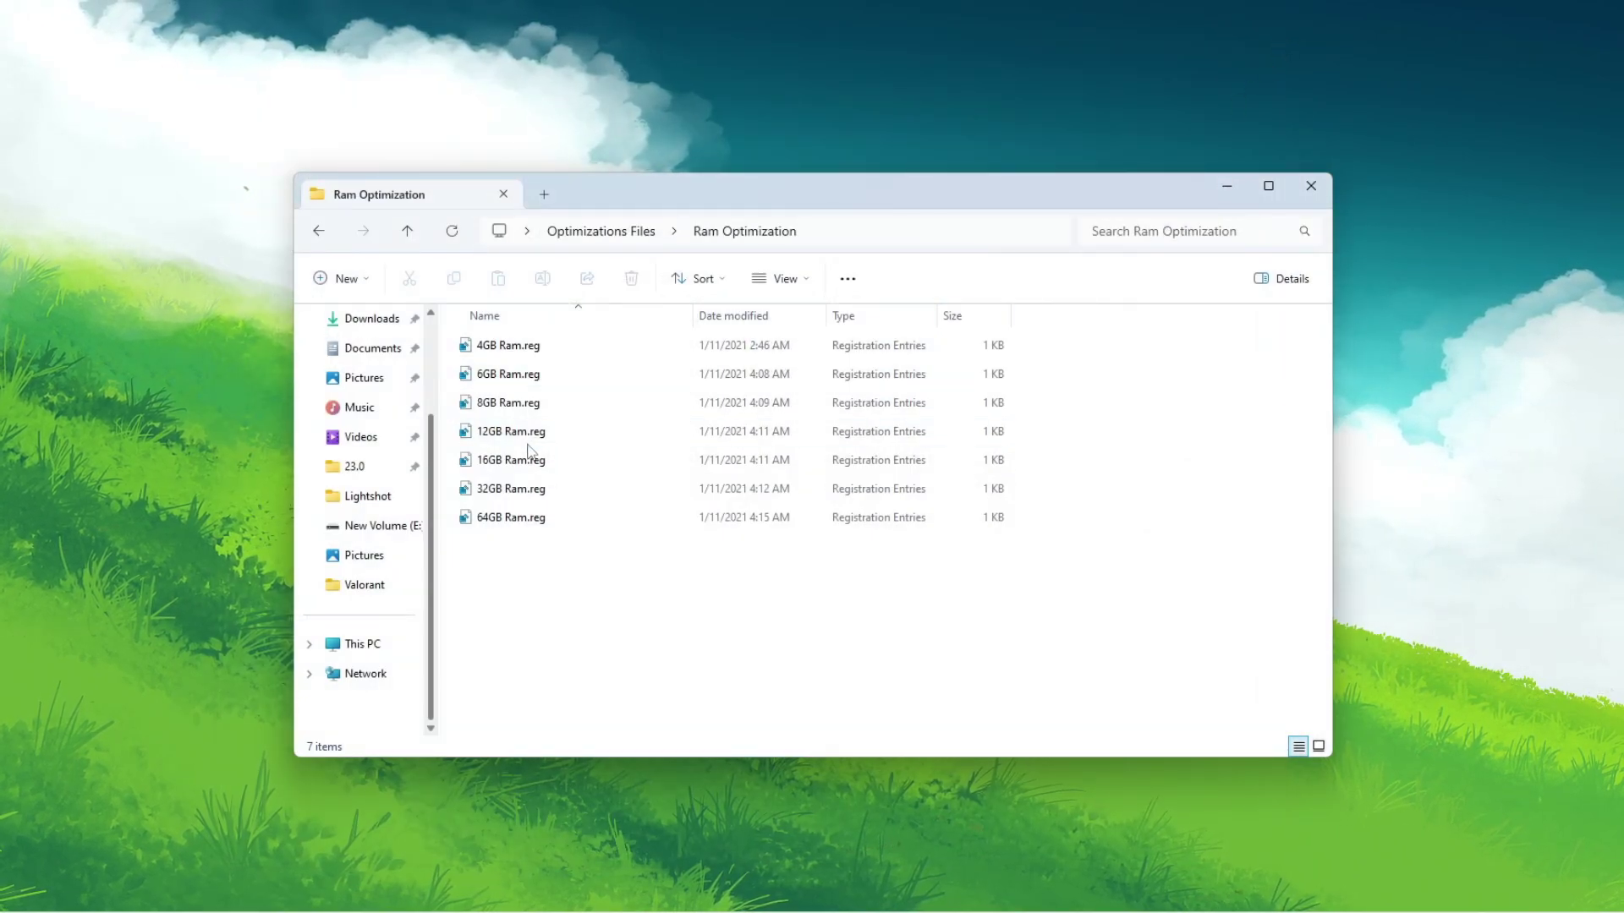
- Add 16GB Ram.reg from the Ram Optimization folder to the registry
double_click(615, 460)
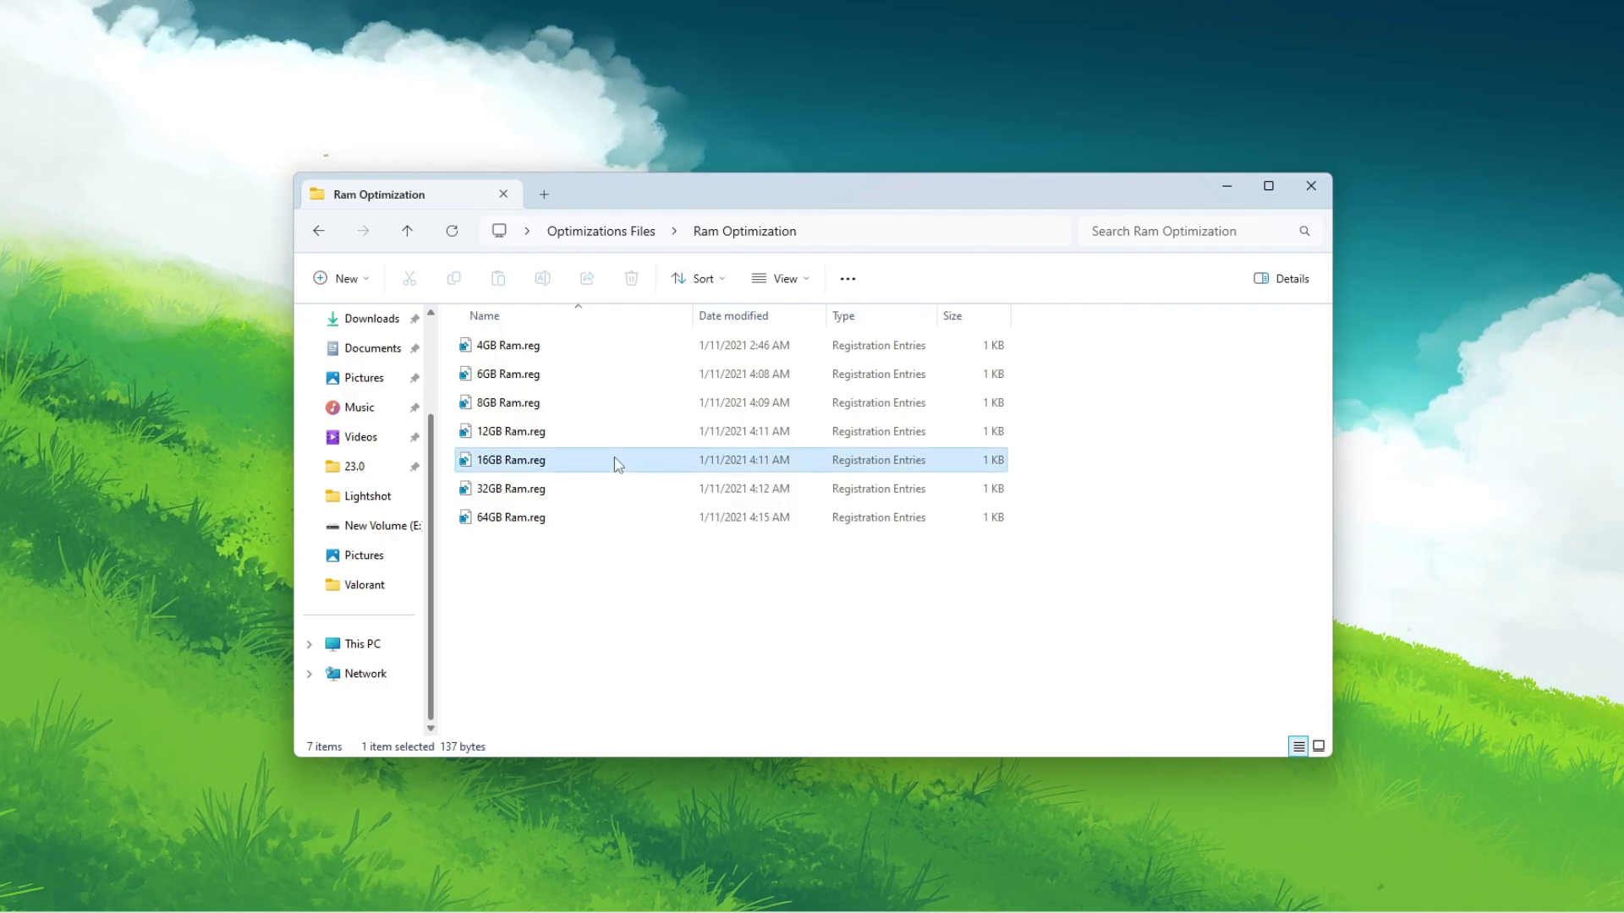
left_click(710, 666)
left_click(910, 471)
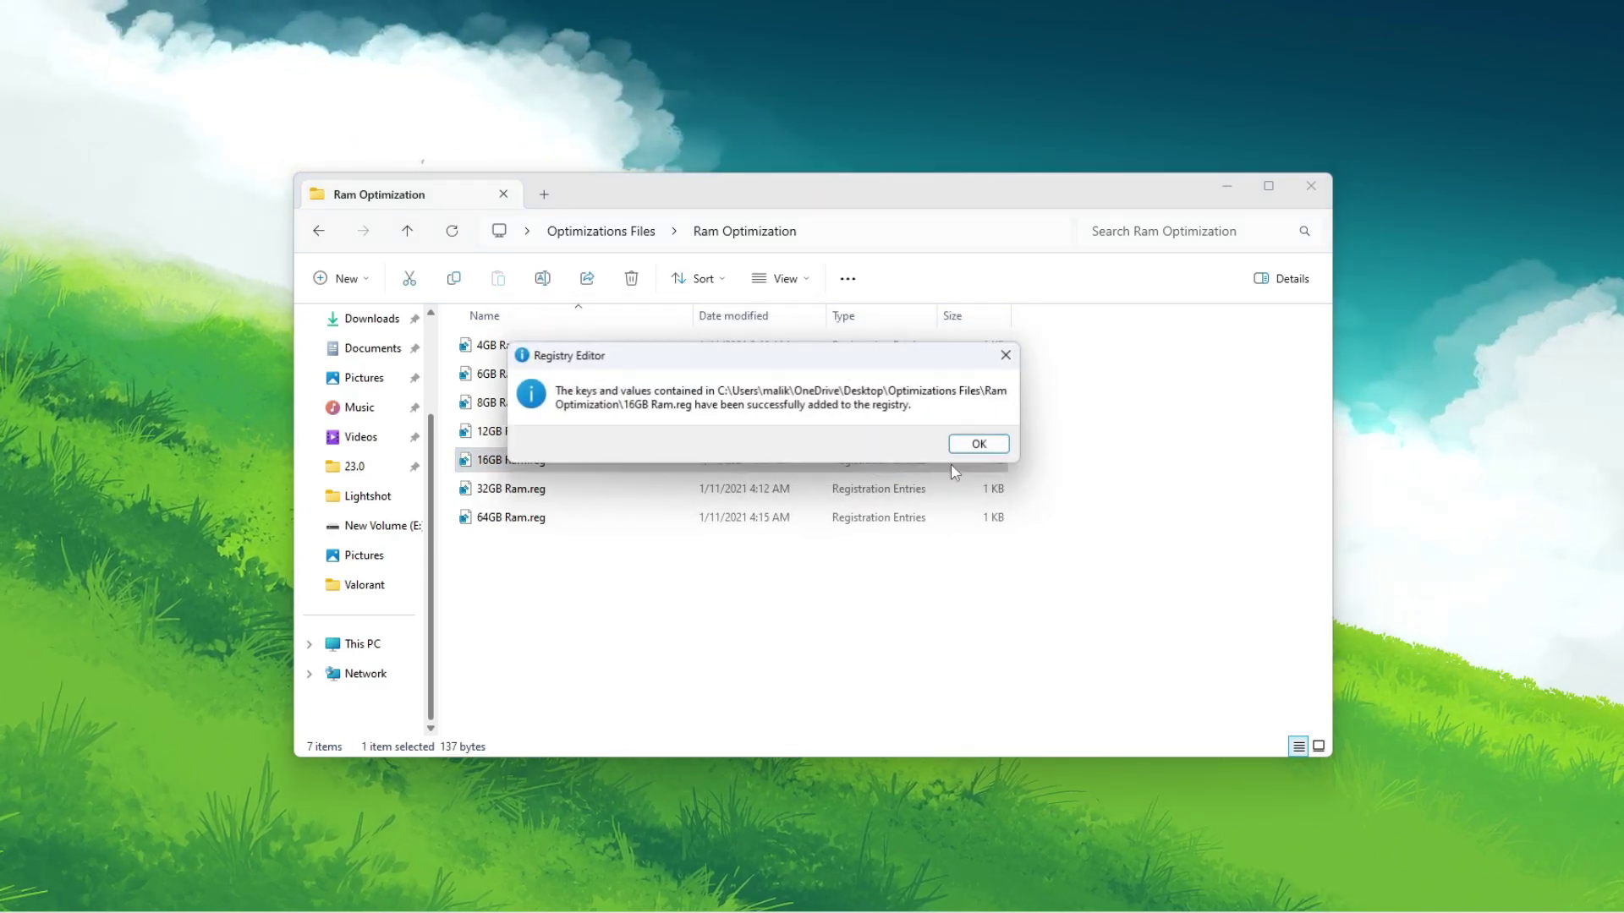
left_click(971, 442)
- Open the Windows Optimizations folder in Optimizations Files and select all of its registry files
key("alt+Left")
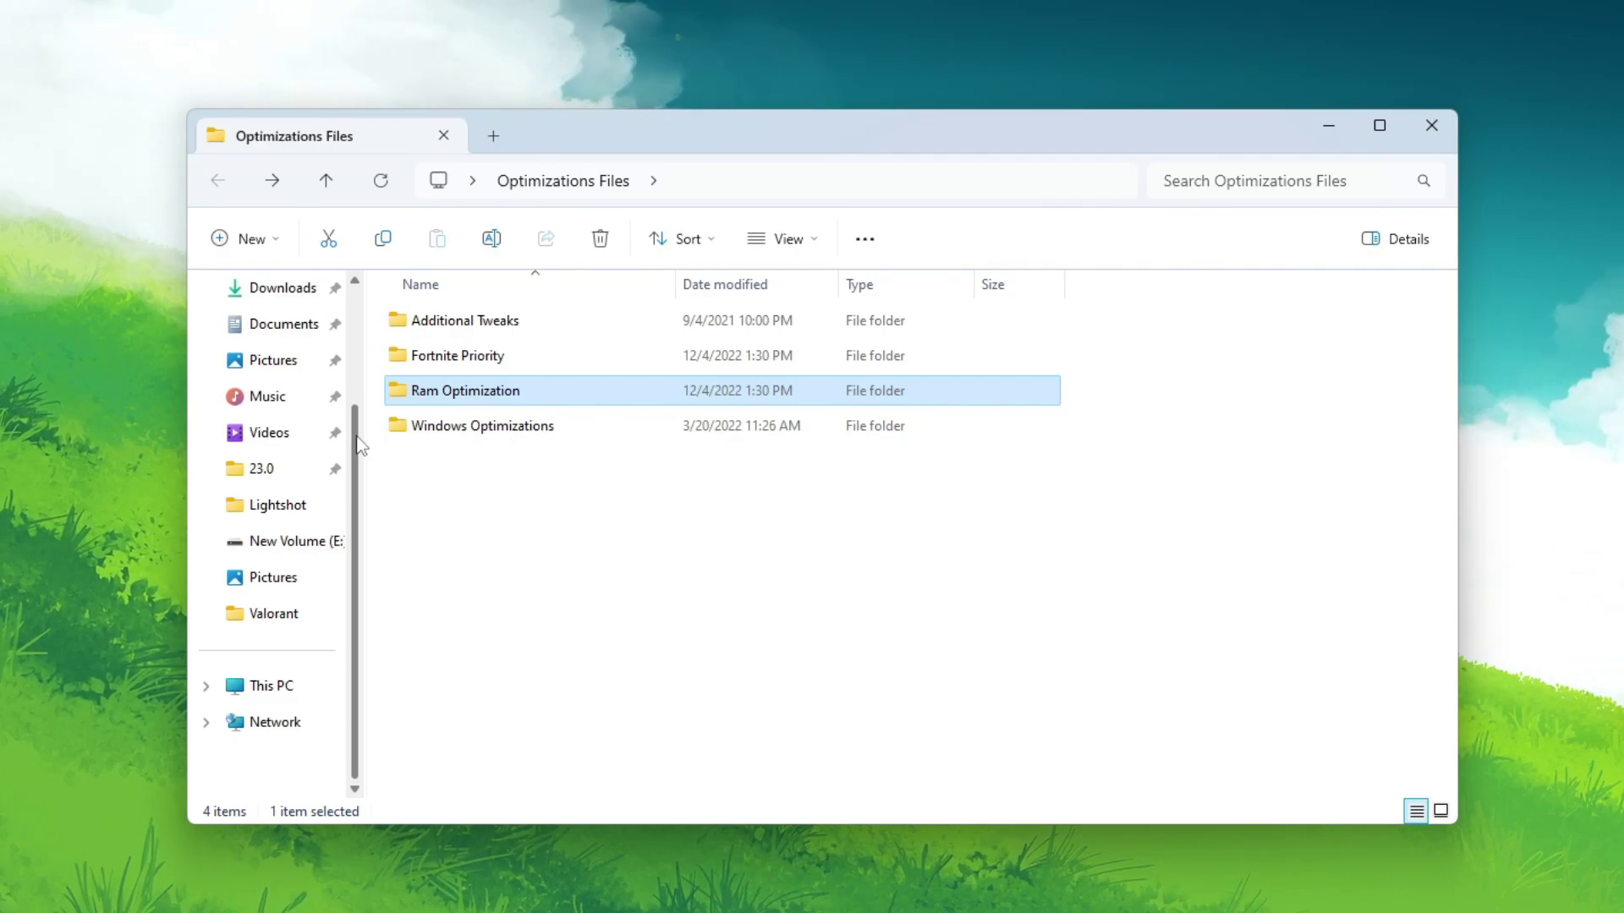
double_click(544, 425)
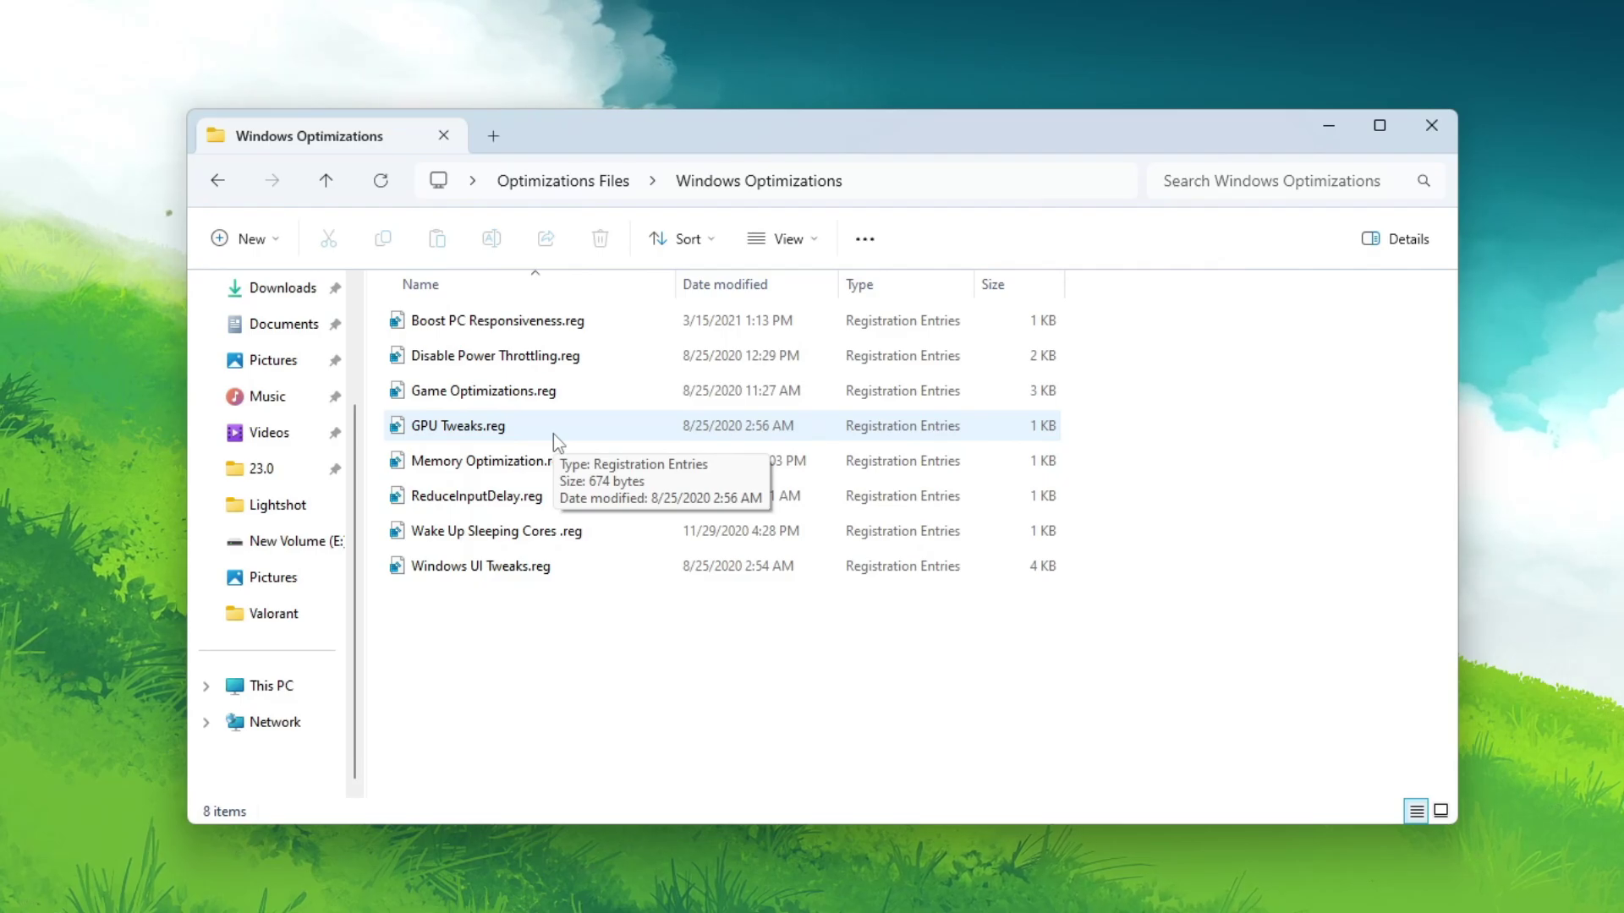
left_click_drag(464, 603, 641, 323)
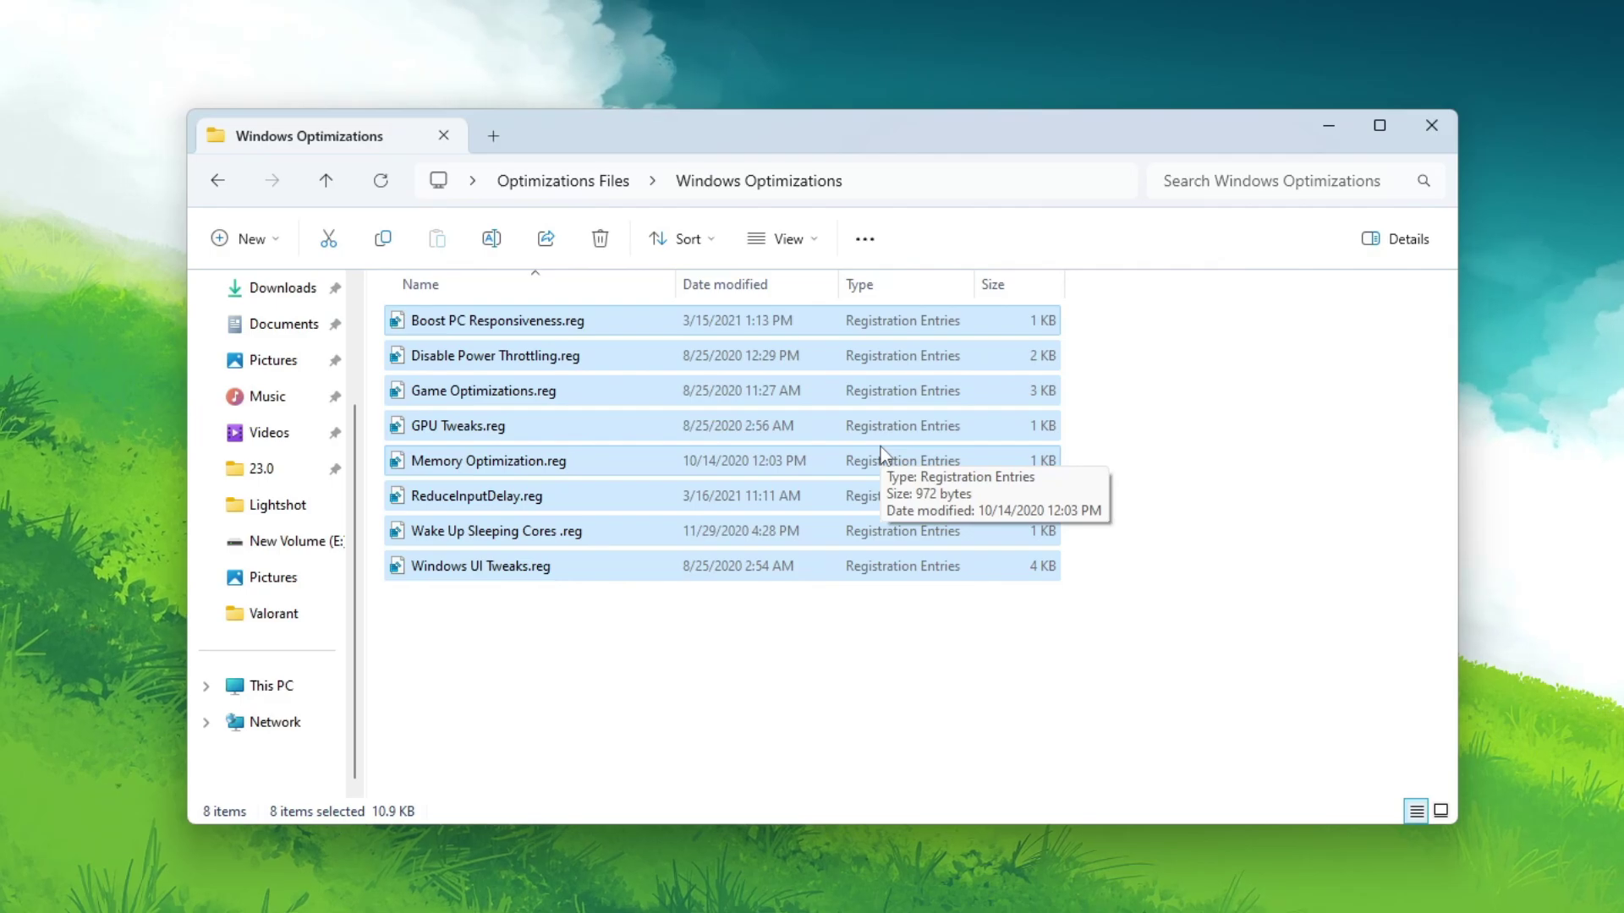
- Close the folder window and delete the Fortnite FPS Boost archive and the three optimization folders from the desktop
left_click(1435, 125)
left_click_drag(1574, 147, 901, 296)
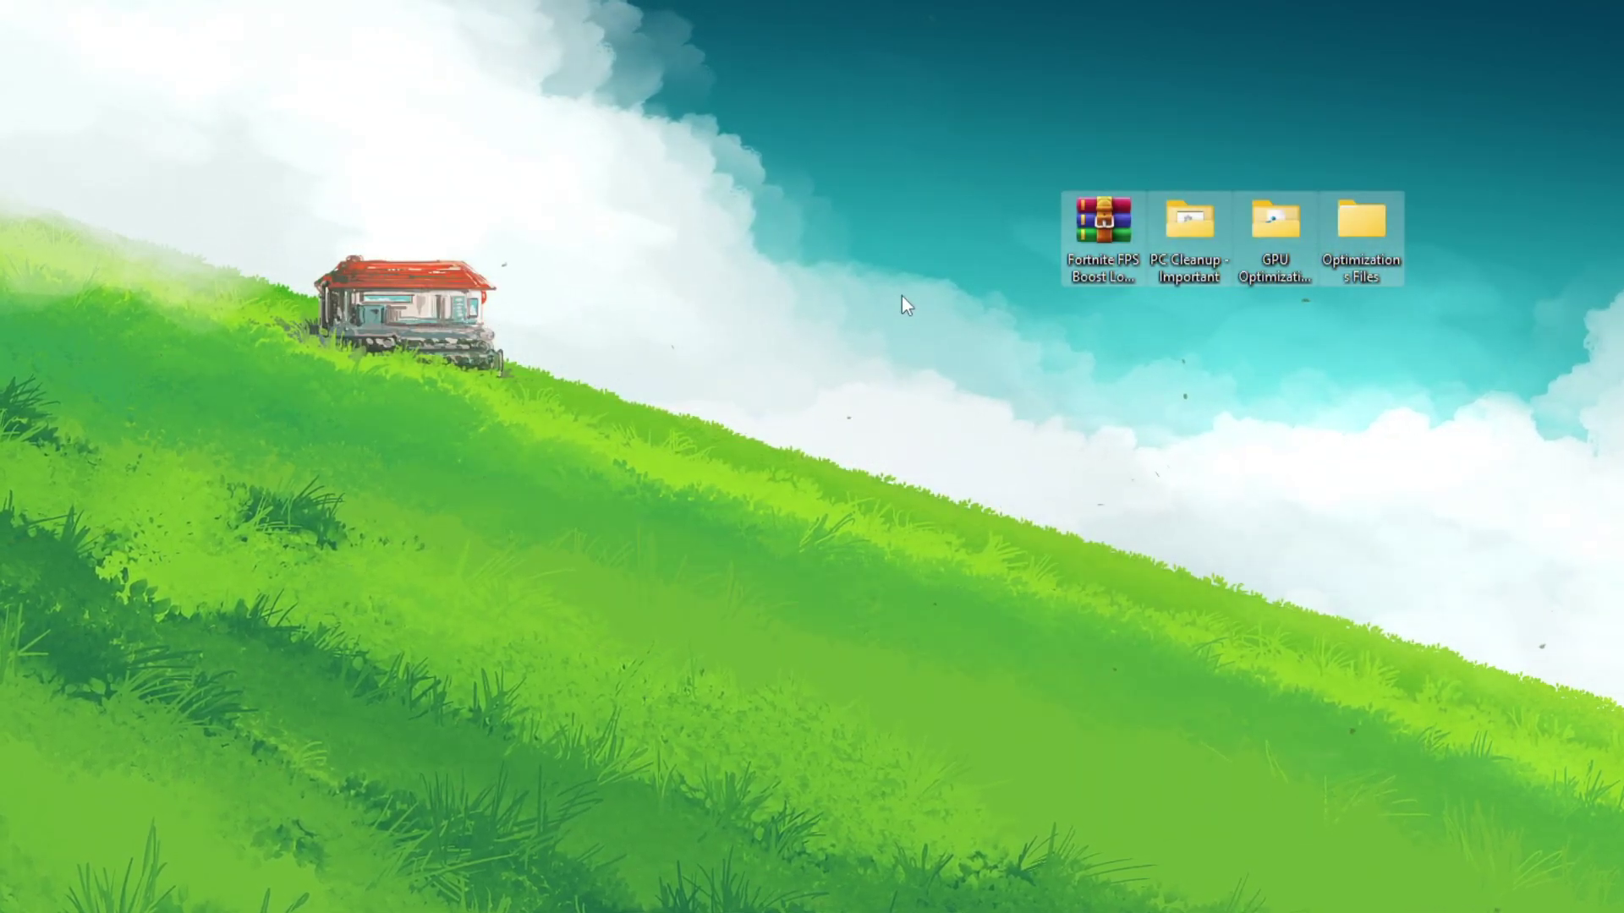
key("Delete")
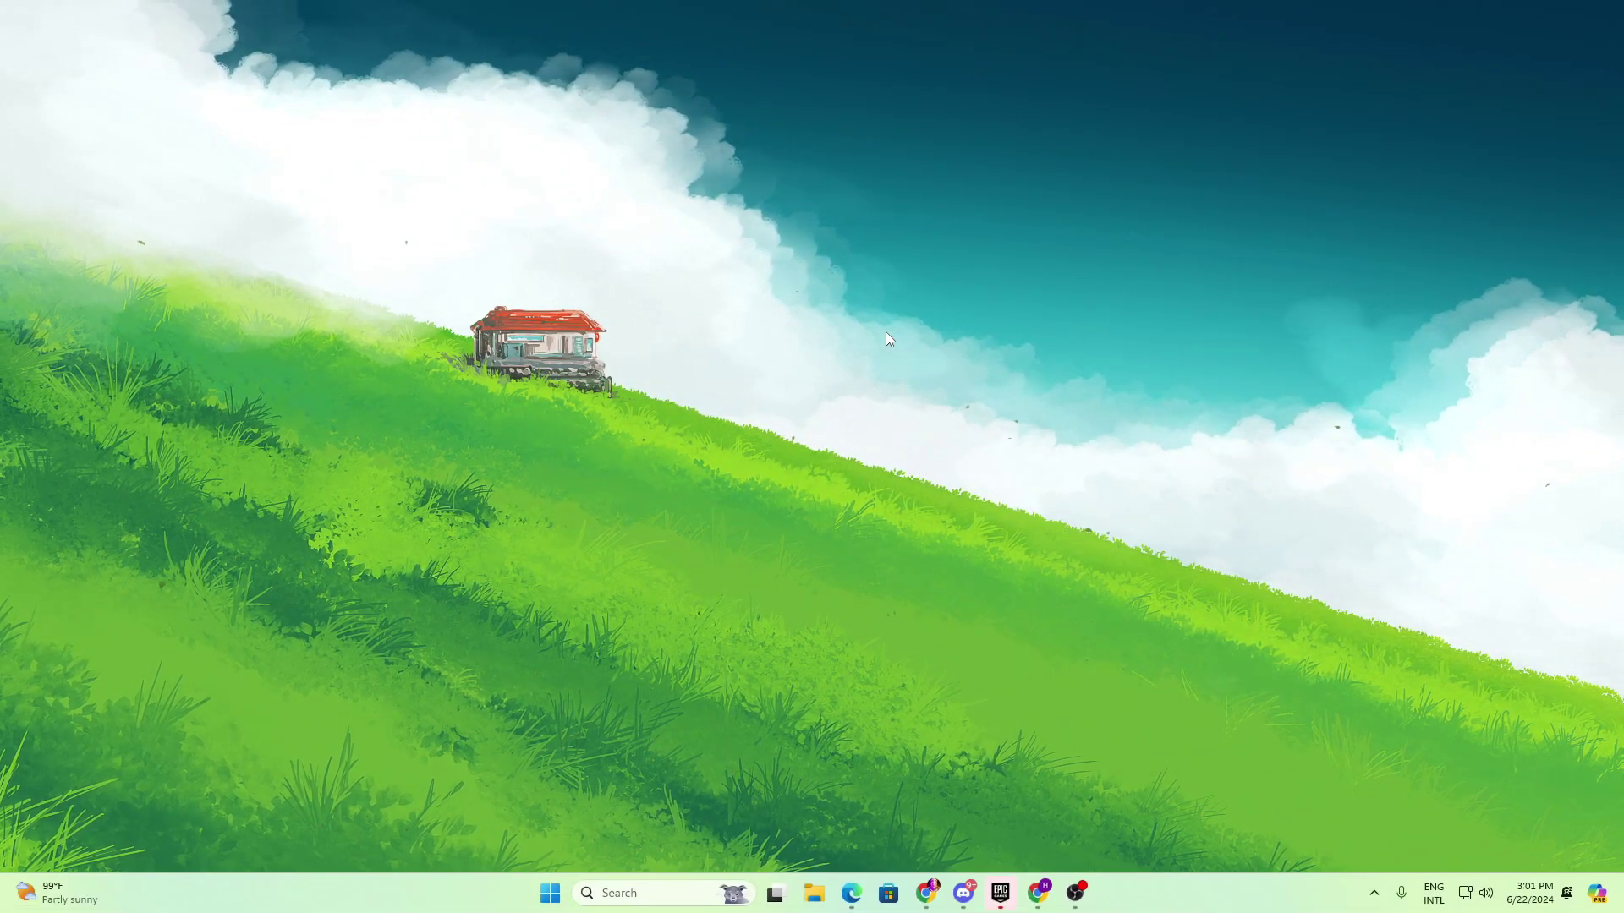
- Switch to the Epic Games Launcher and disable Show Free Game Notifications and Show News and Special Offer Notifications in its settings
left_click(1002, 898)
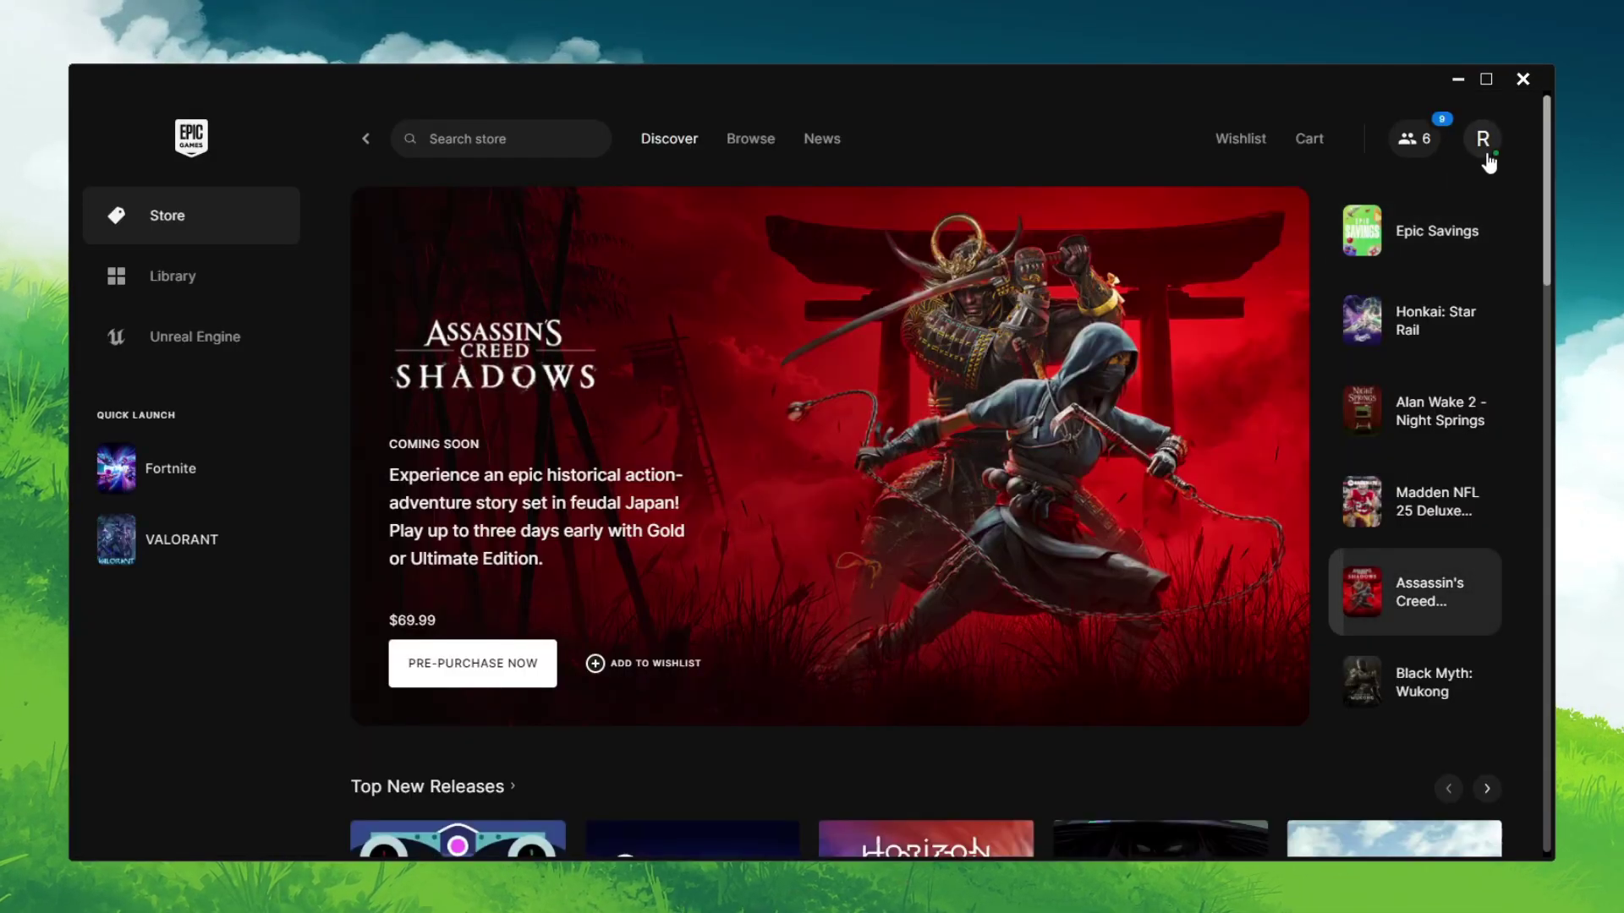
left_click(1482, 140)
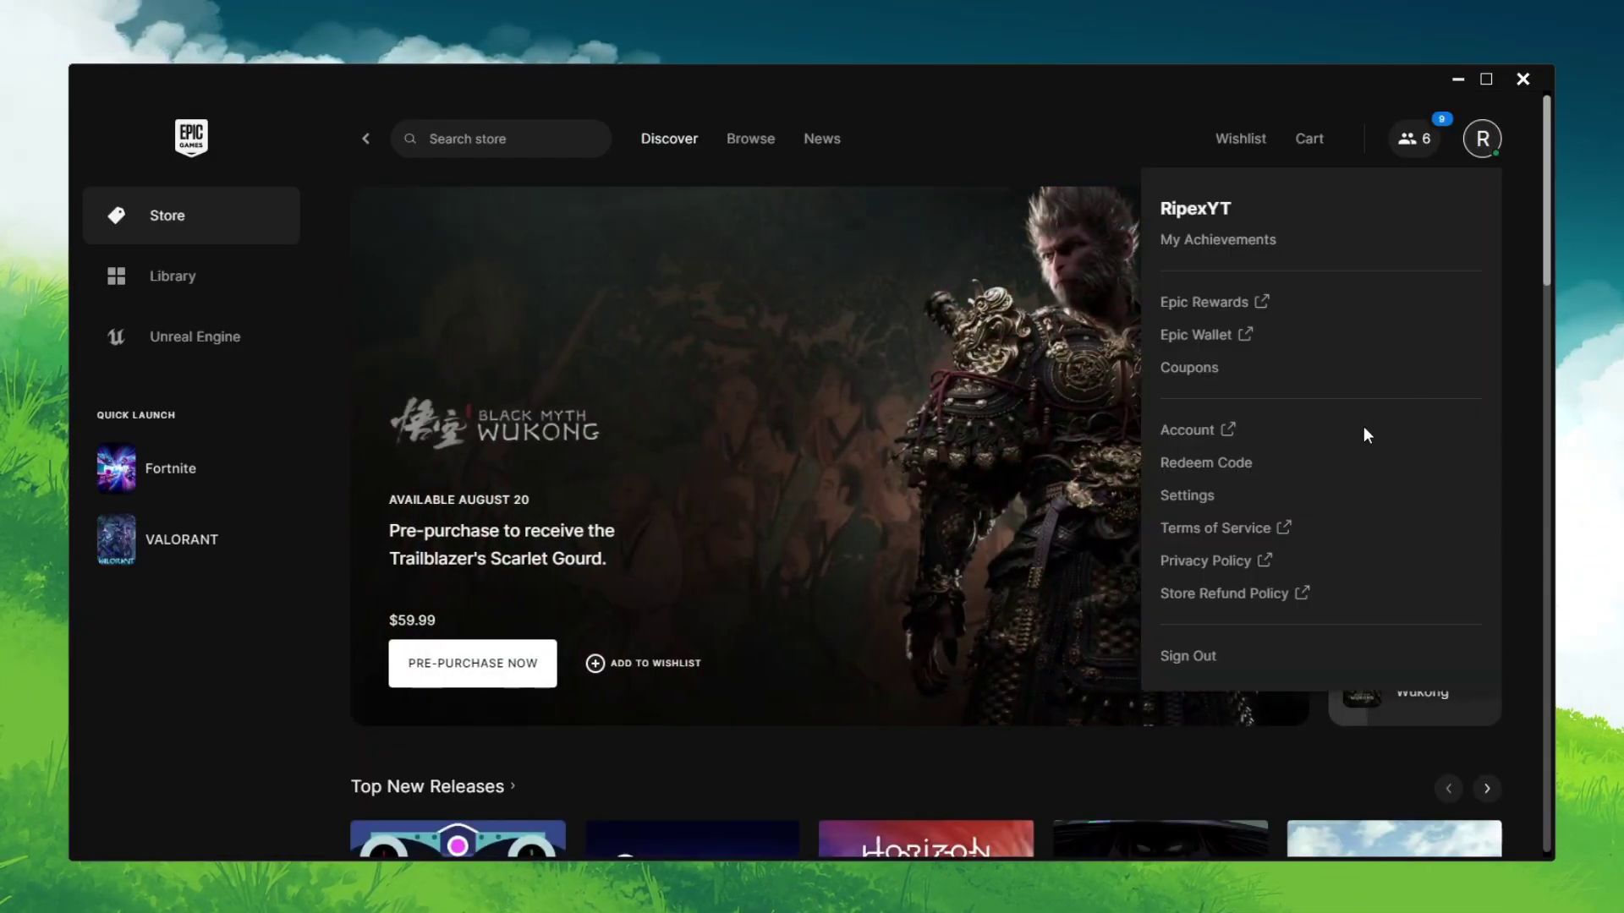
left_click(1204, 499)
scroll(229, 452, "down", 1)
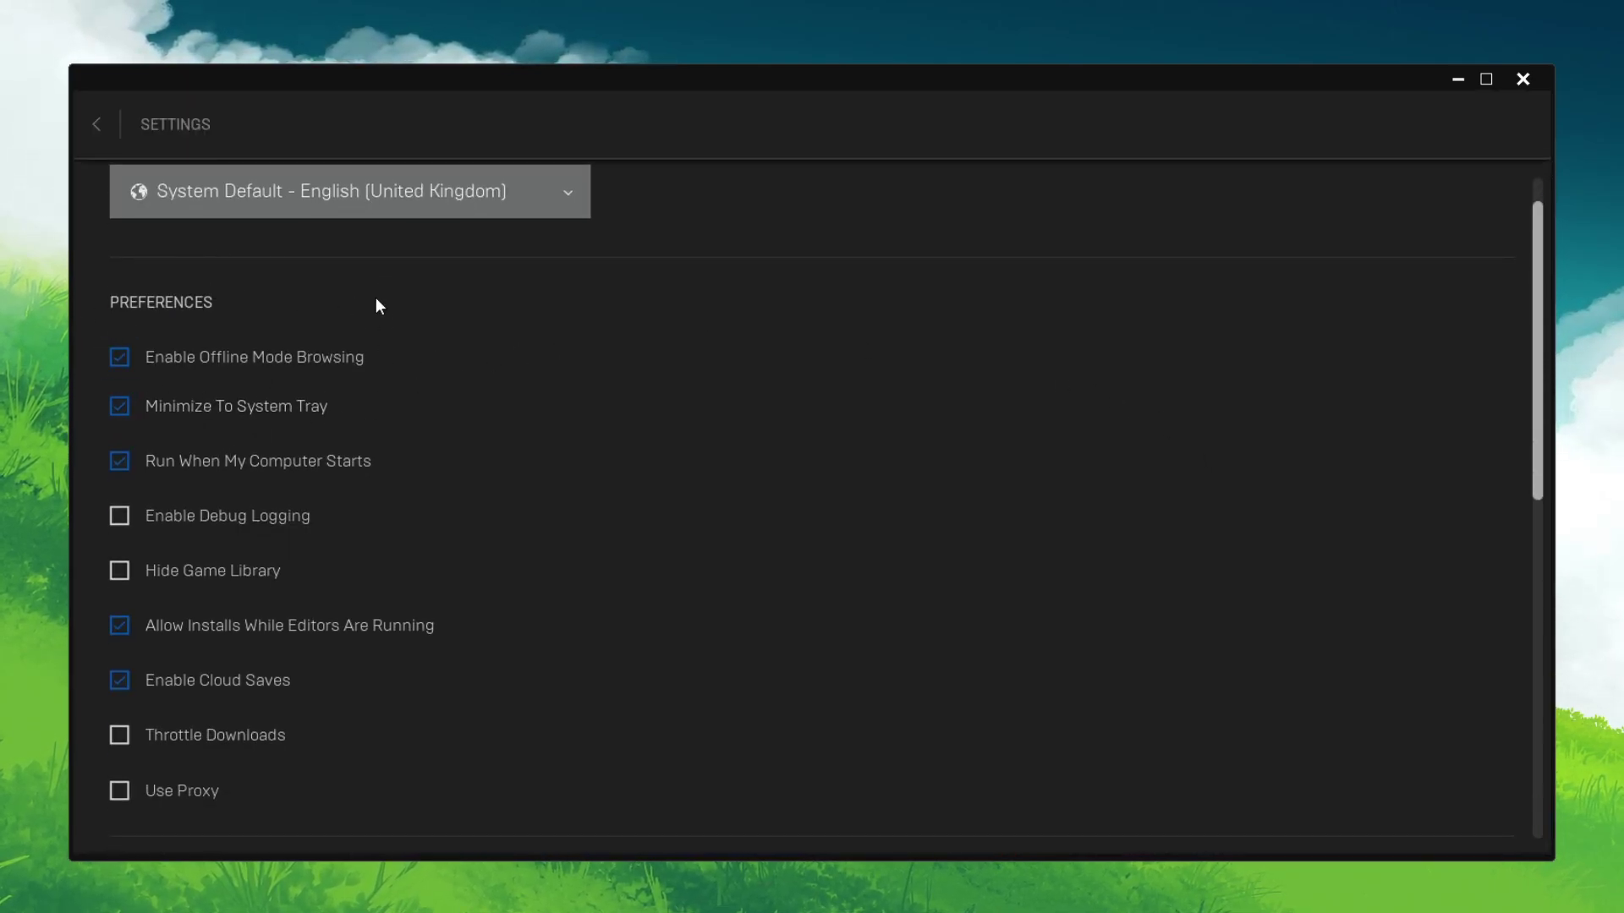
scroll(399, 431, "down", 3)
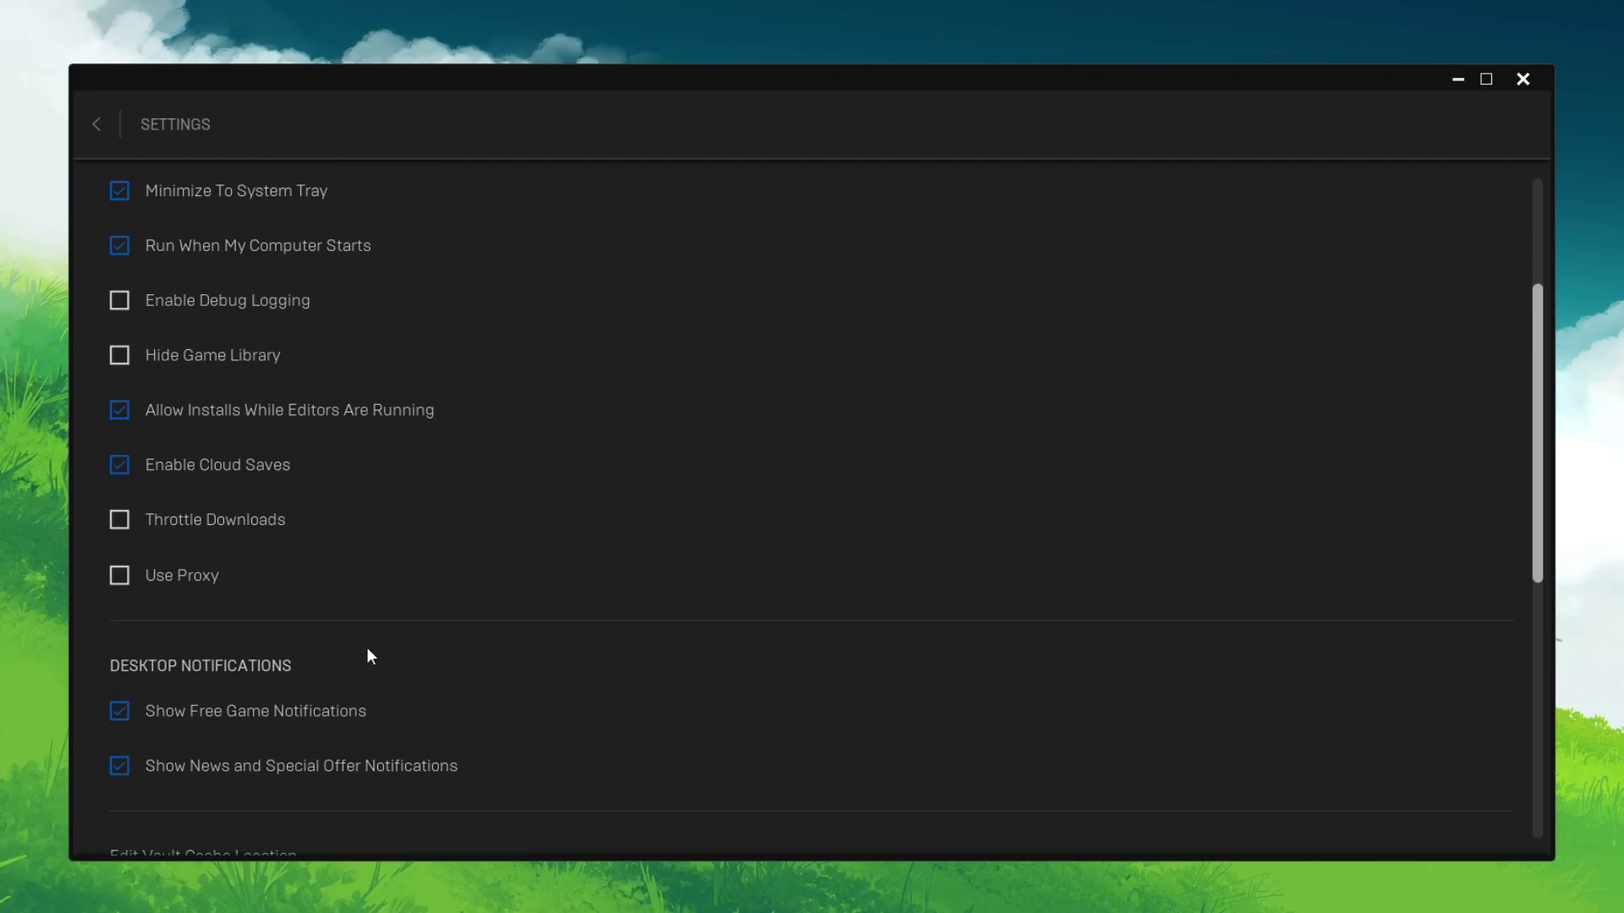
left_click(189, 718)
left_click(195, 782)
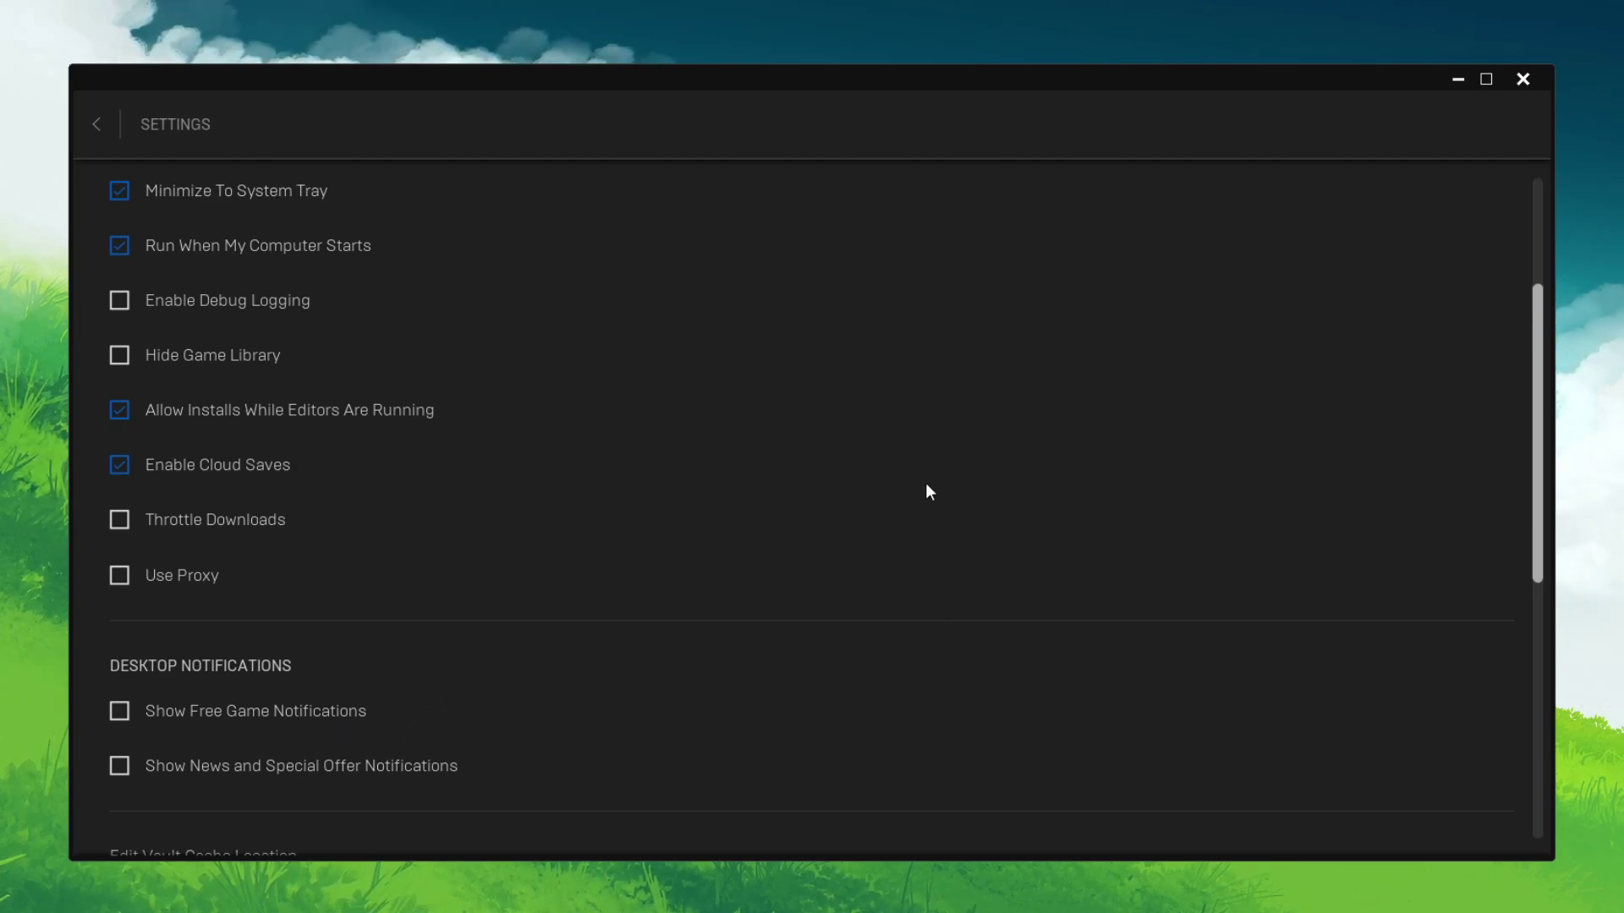
- Check Fortnite's auto-update and command line argument options under Manage Games, and leave the settings
scroll(600, 465, "down", 8)
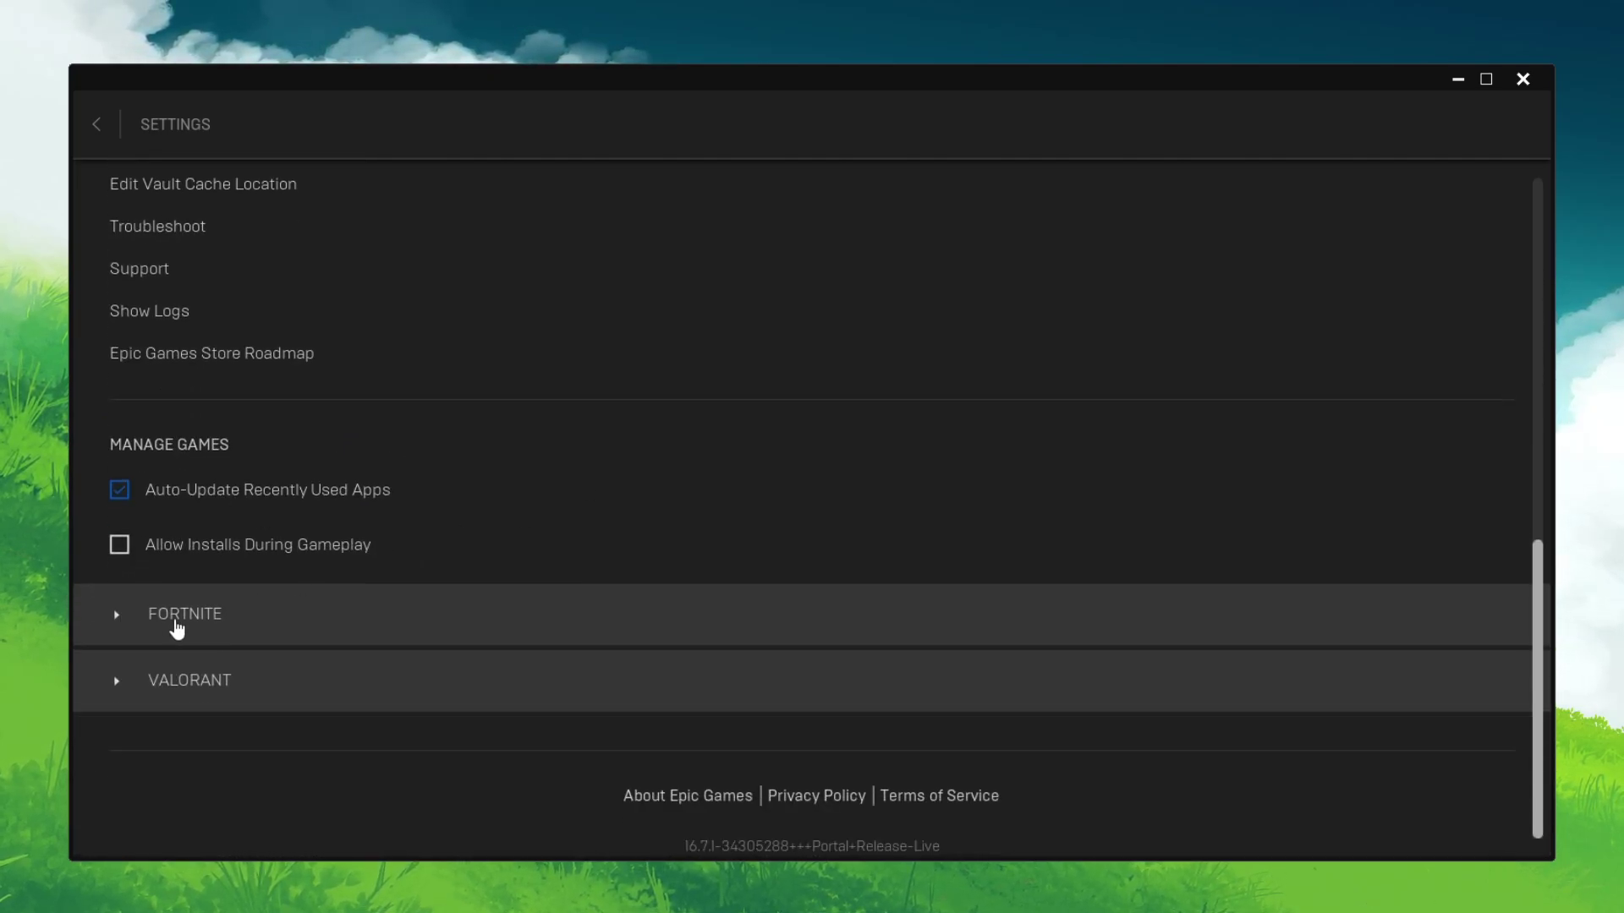
left_click(113, 625)
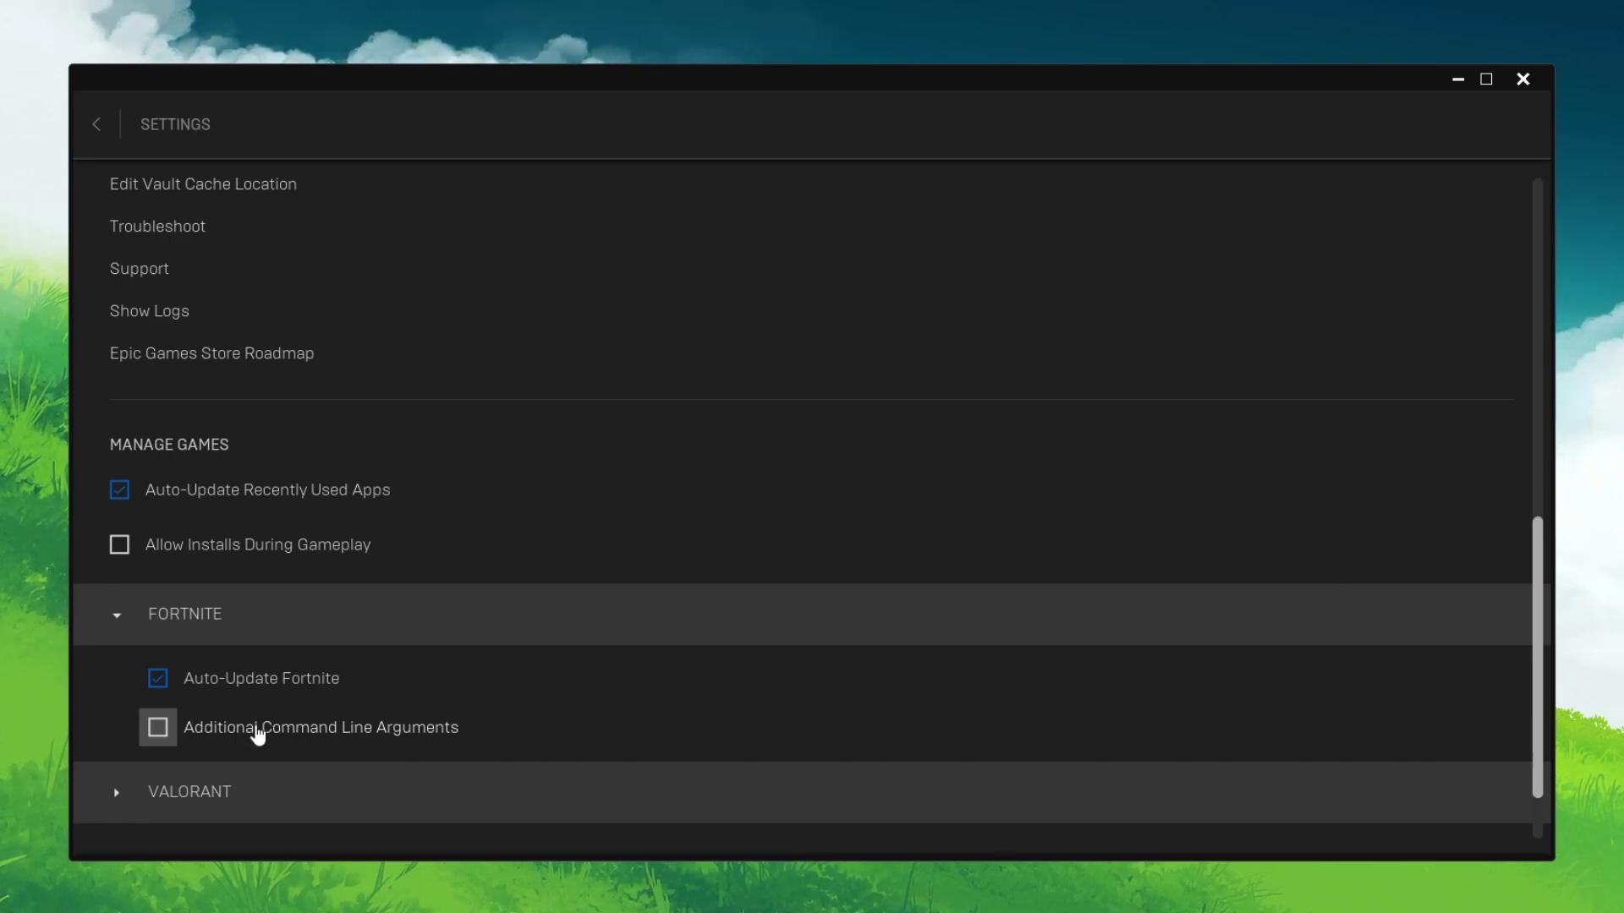
left_click(105, 623)
left_click(112, 129)
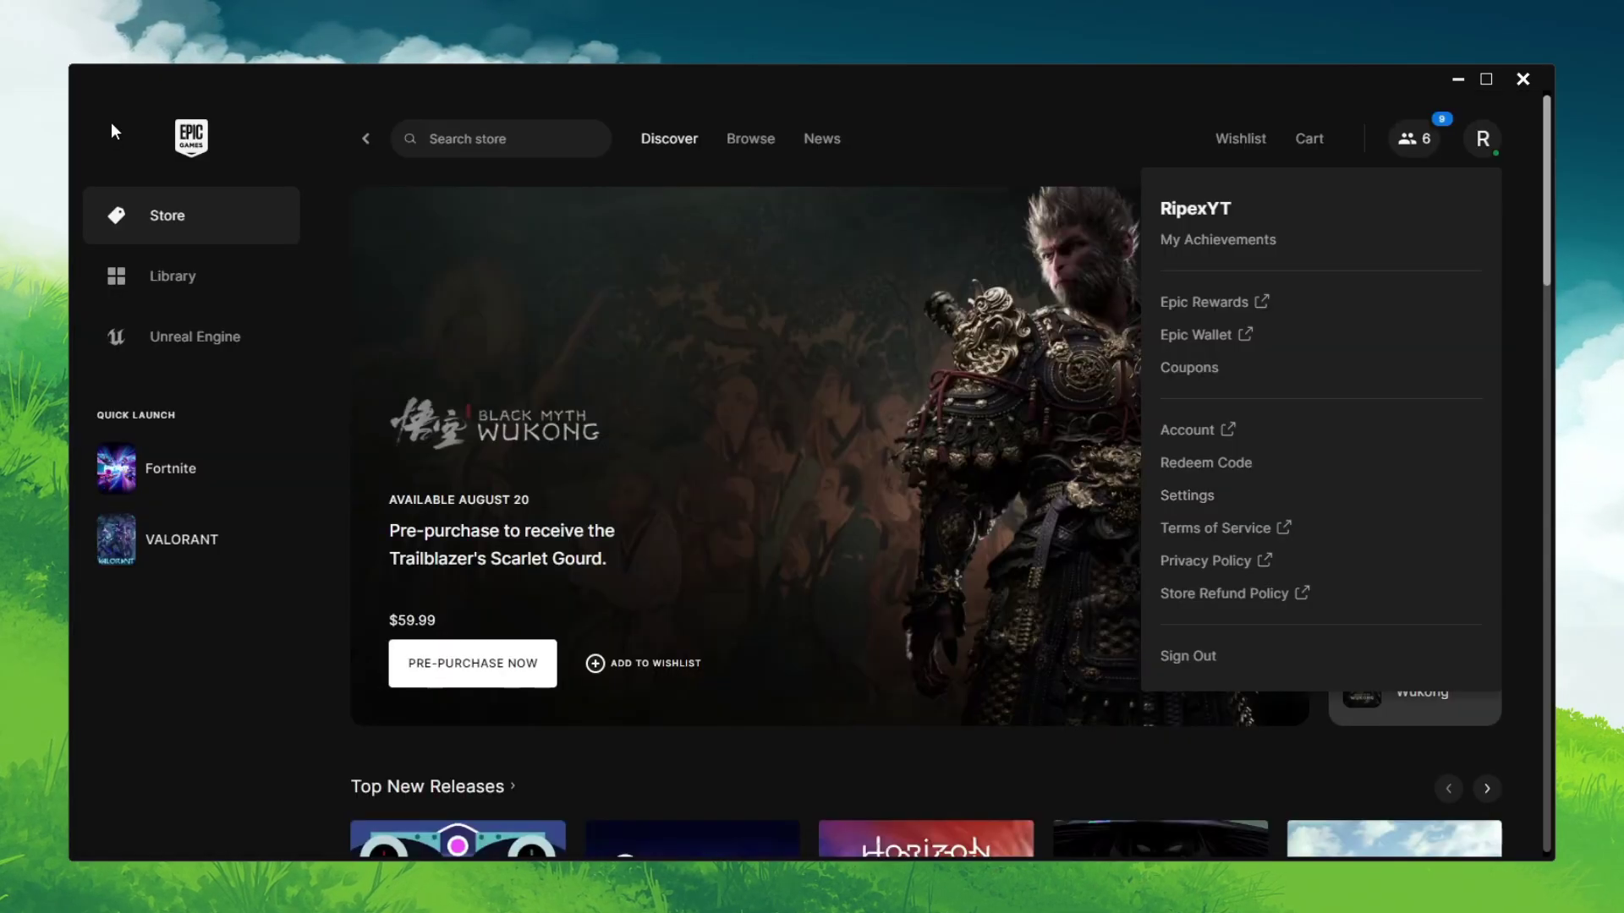
- Open Fortnite's management dialog from the library, review its Verify Files option, and close the dialog
left_click(177, 277)
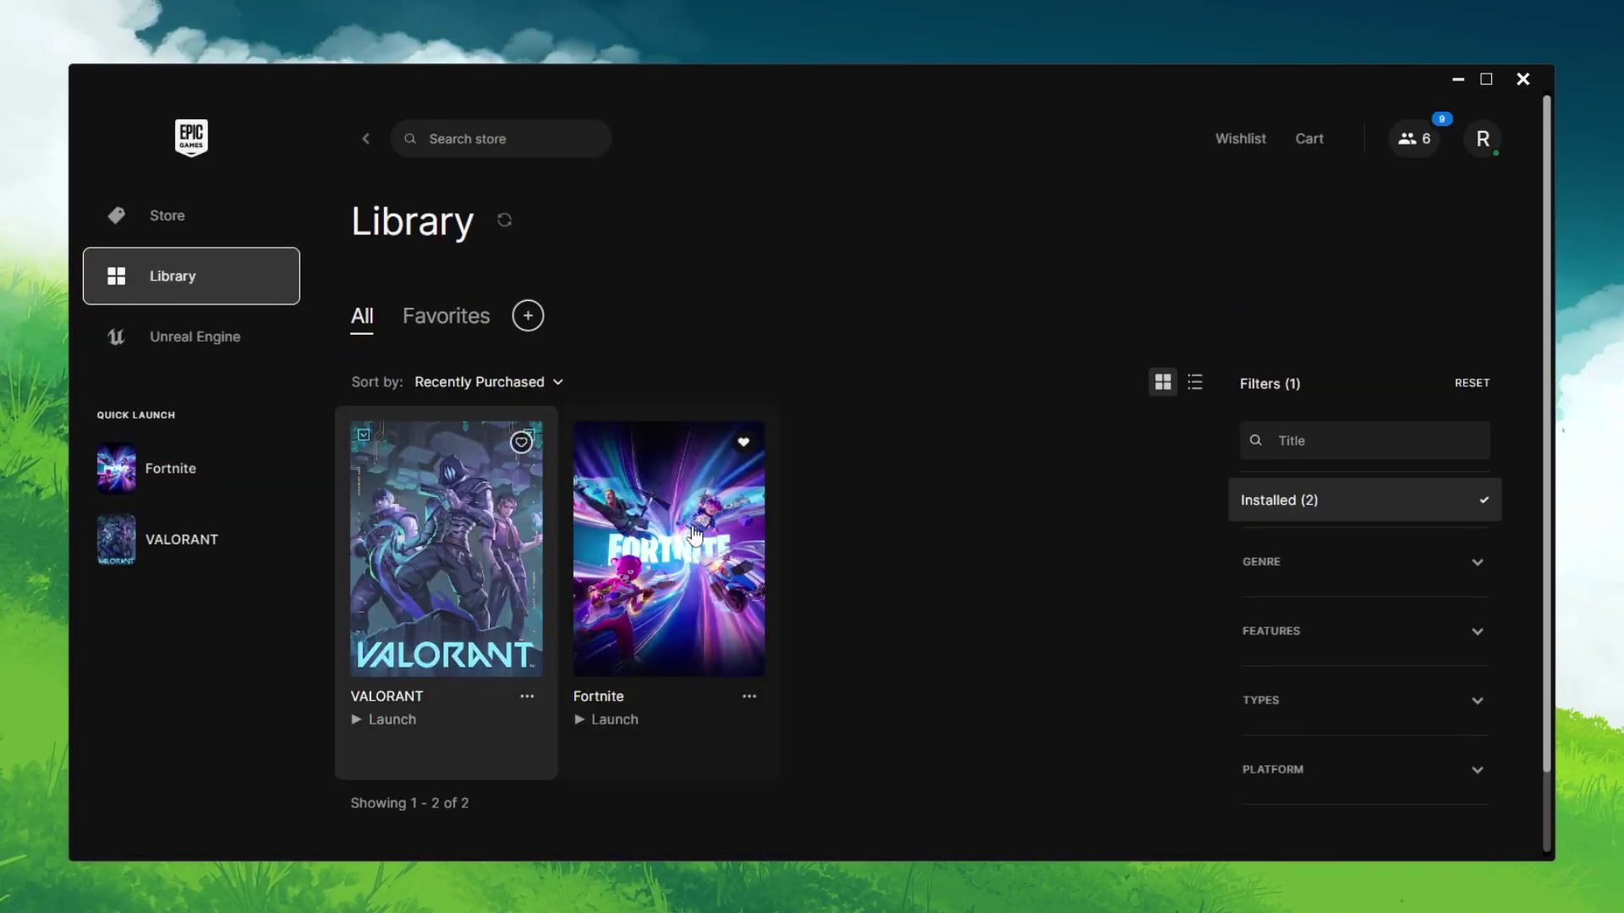
left_click(748, 698)
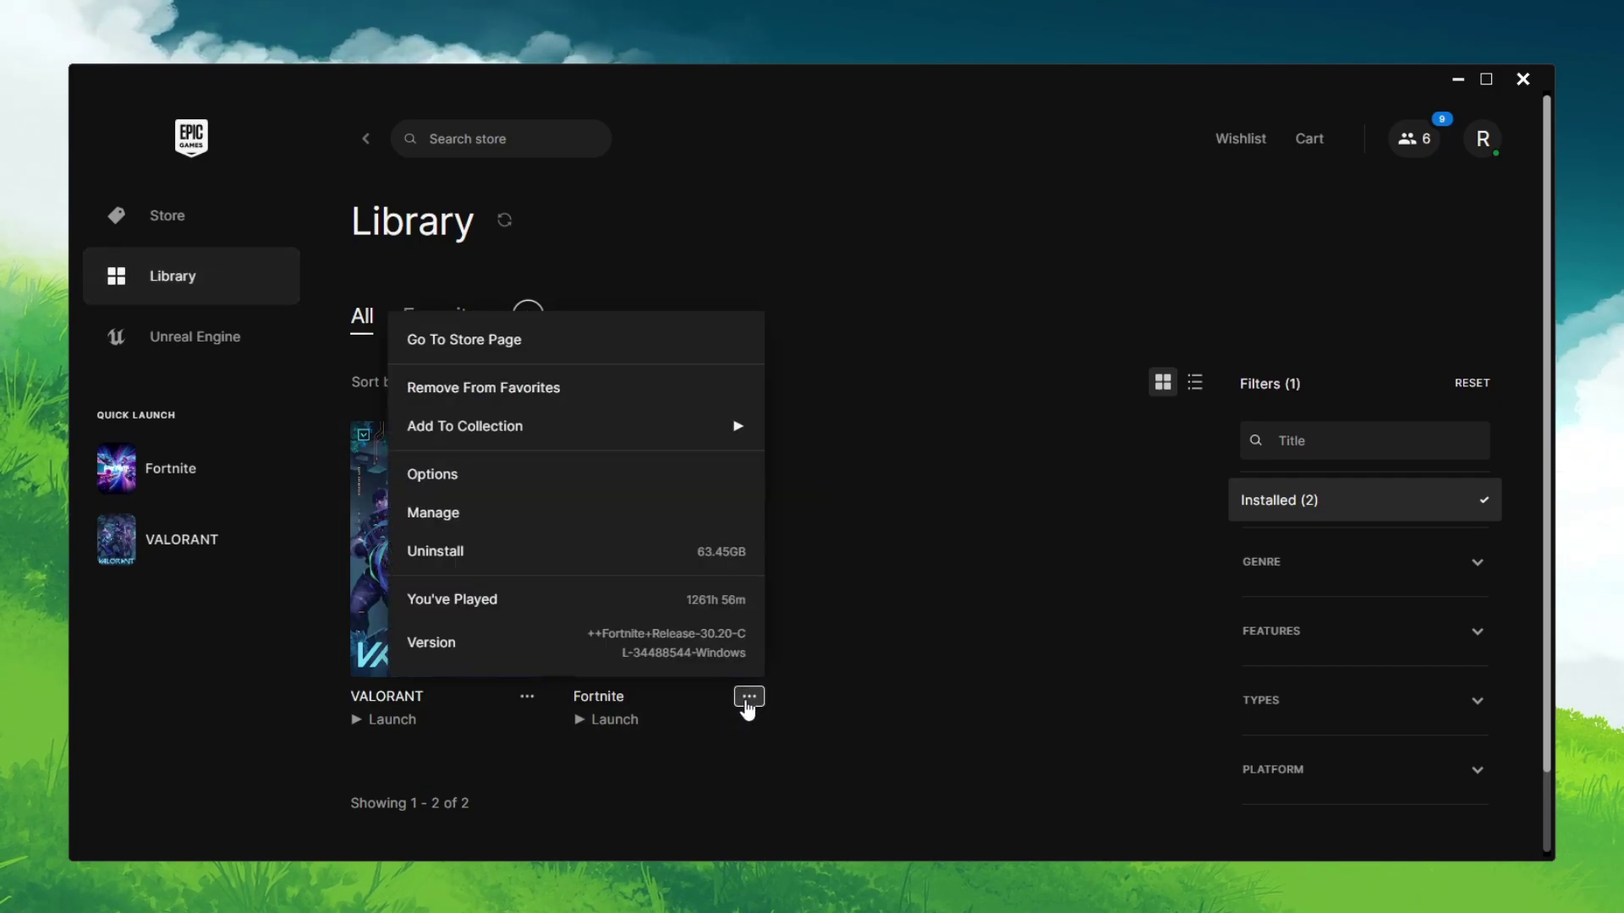
left_click(497, 518)
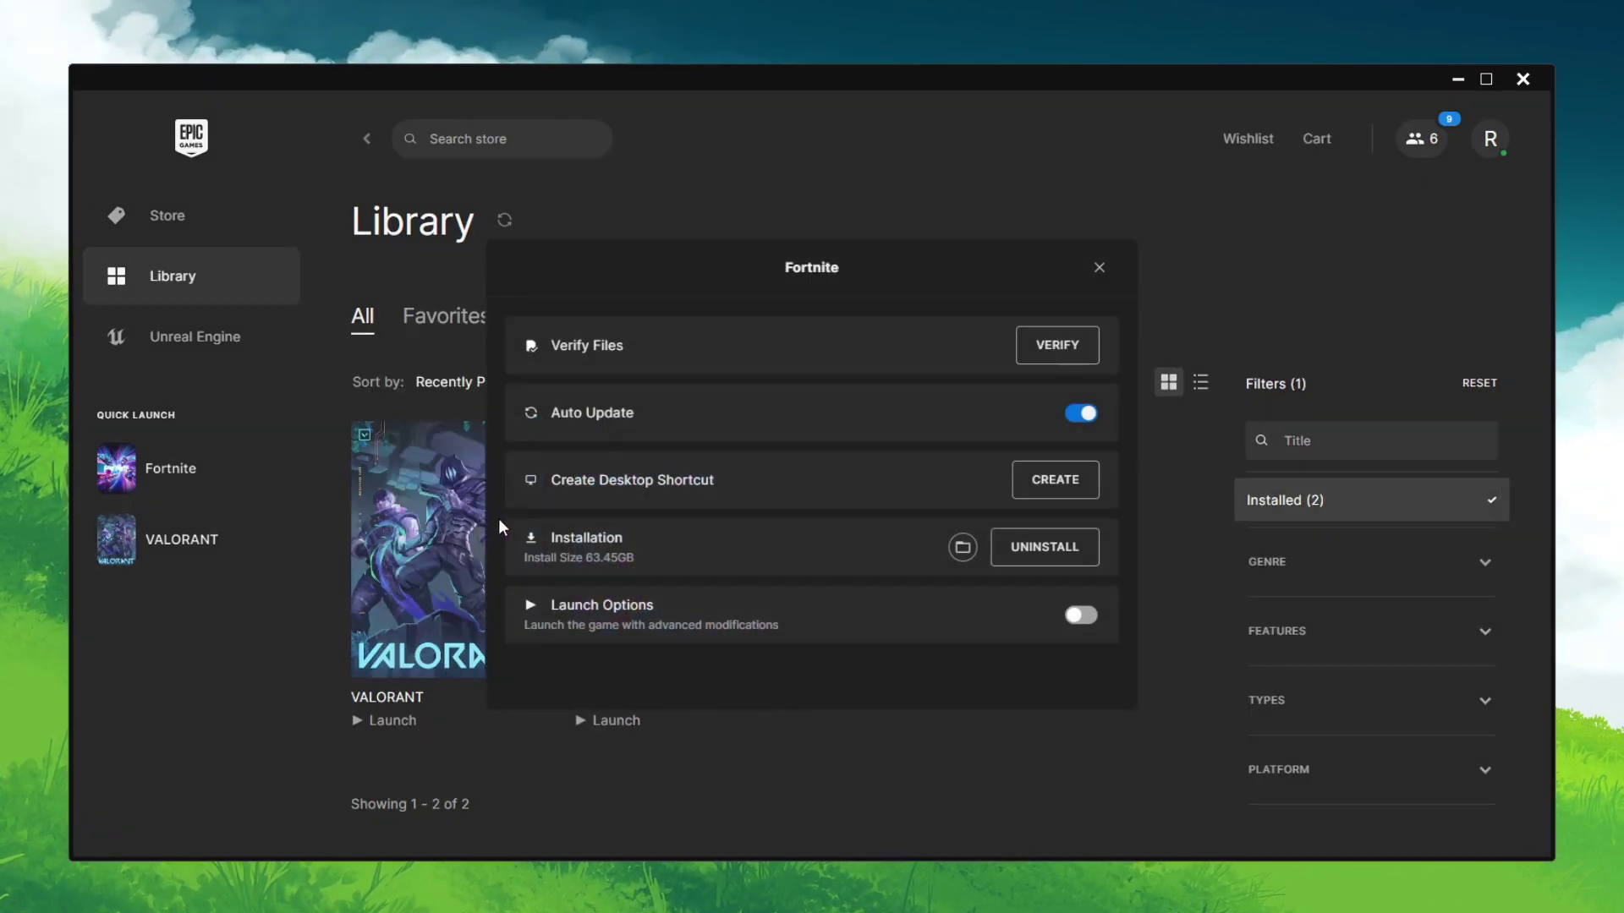
left_click(1048, 351)
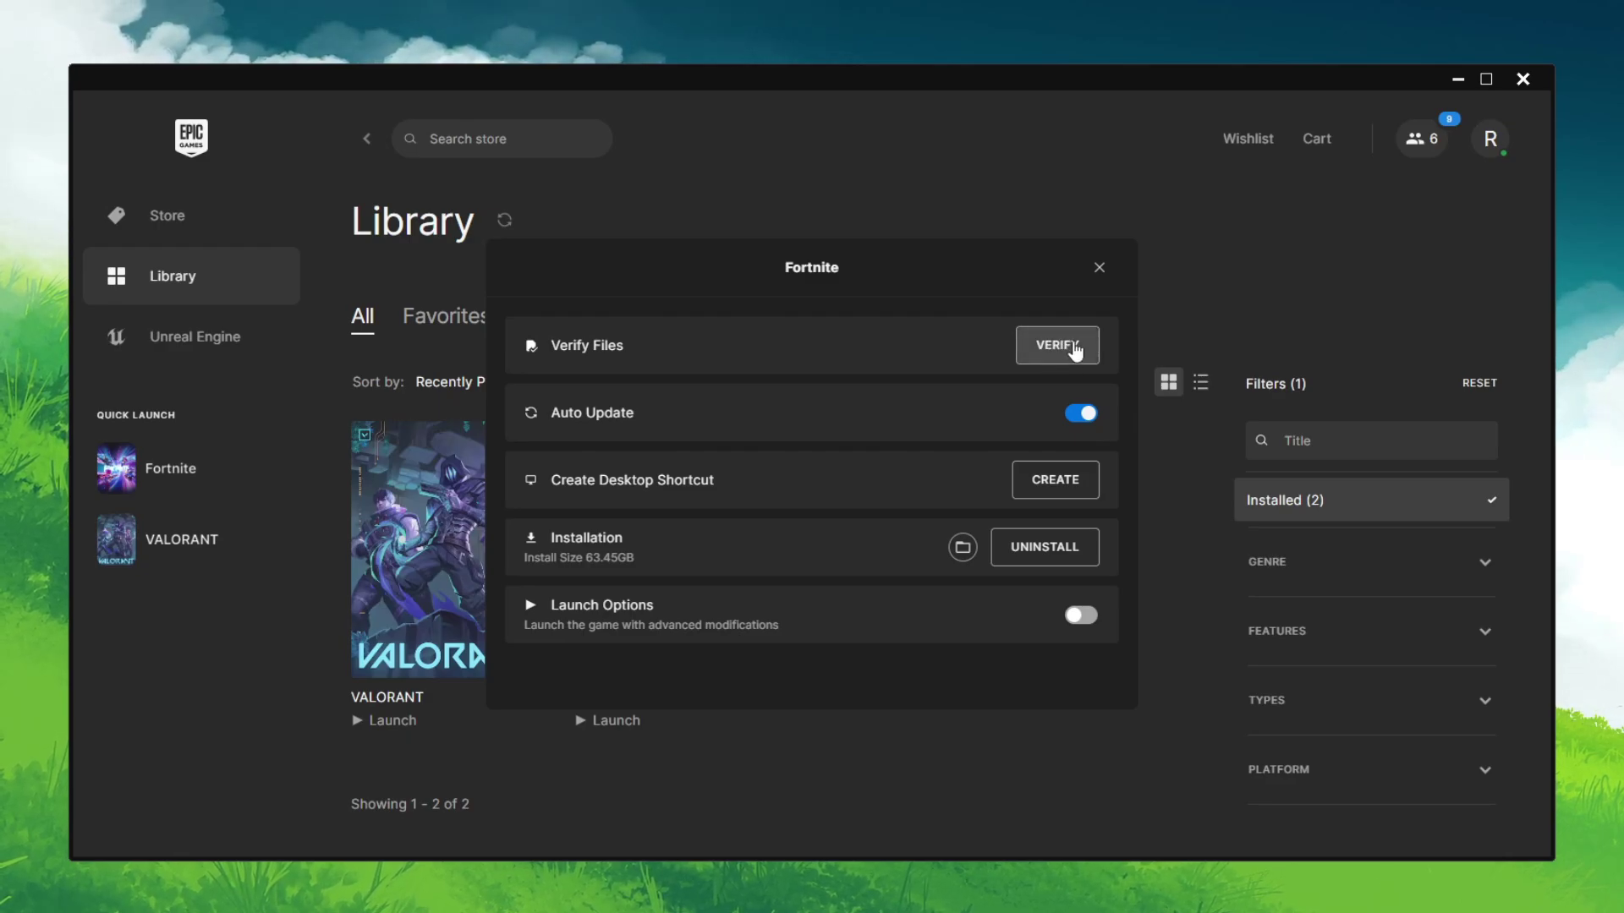
left_click(1098, 269)
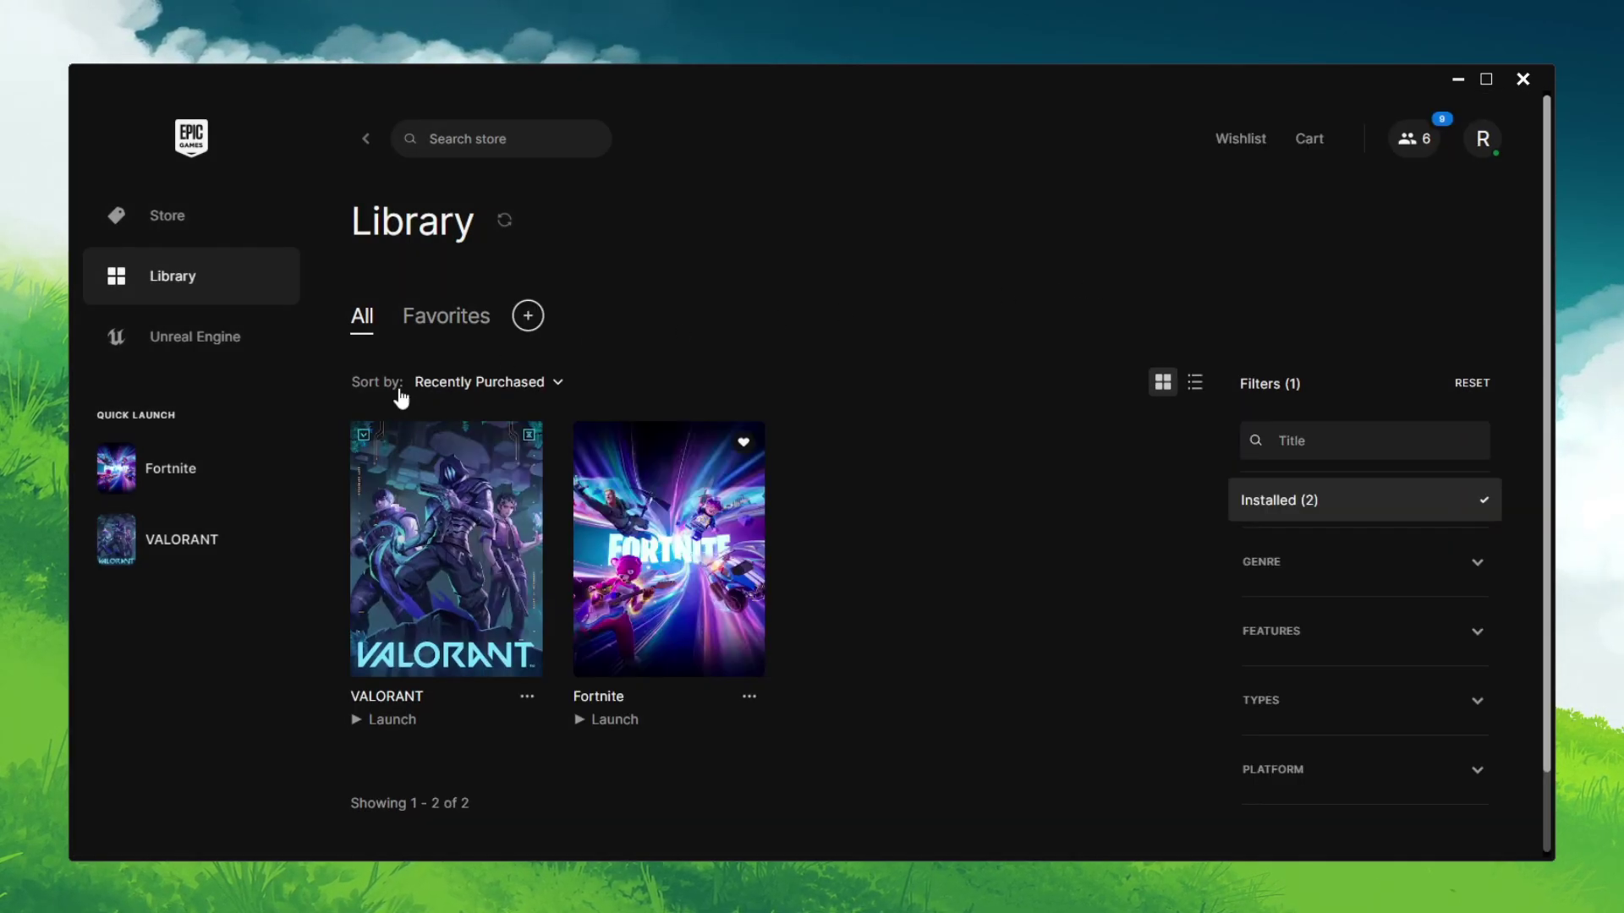
- Apply Fortnite's installation options with only Fortnite Core and Battle Royale and Pre-download Streamed Assets selected, and close the launcher
left_click(747, 699)
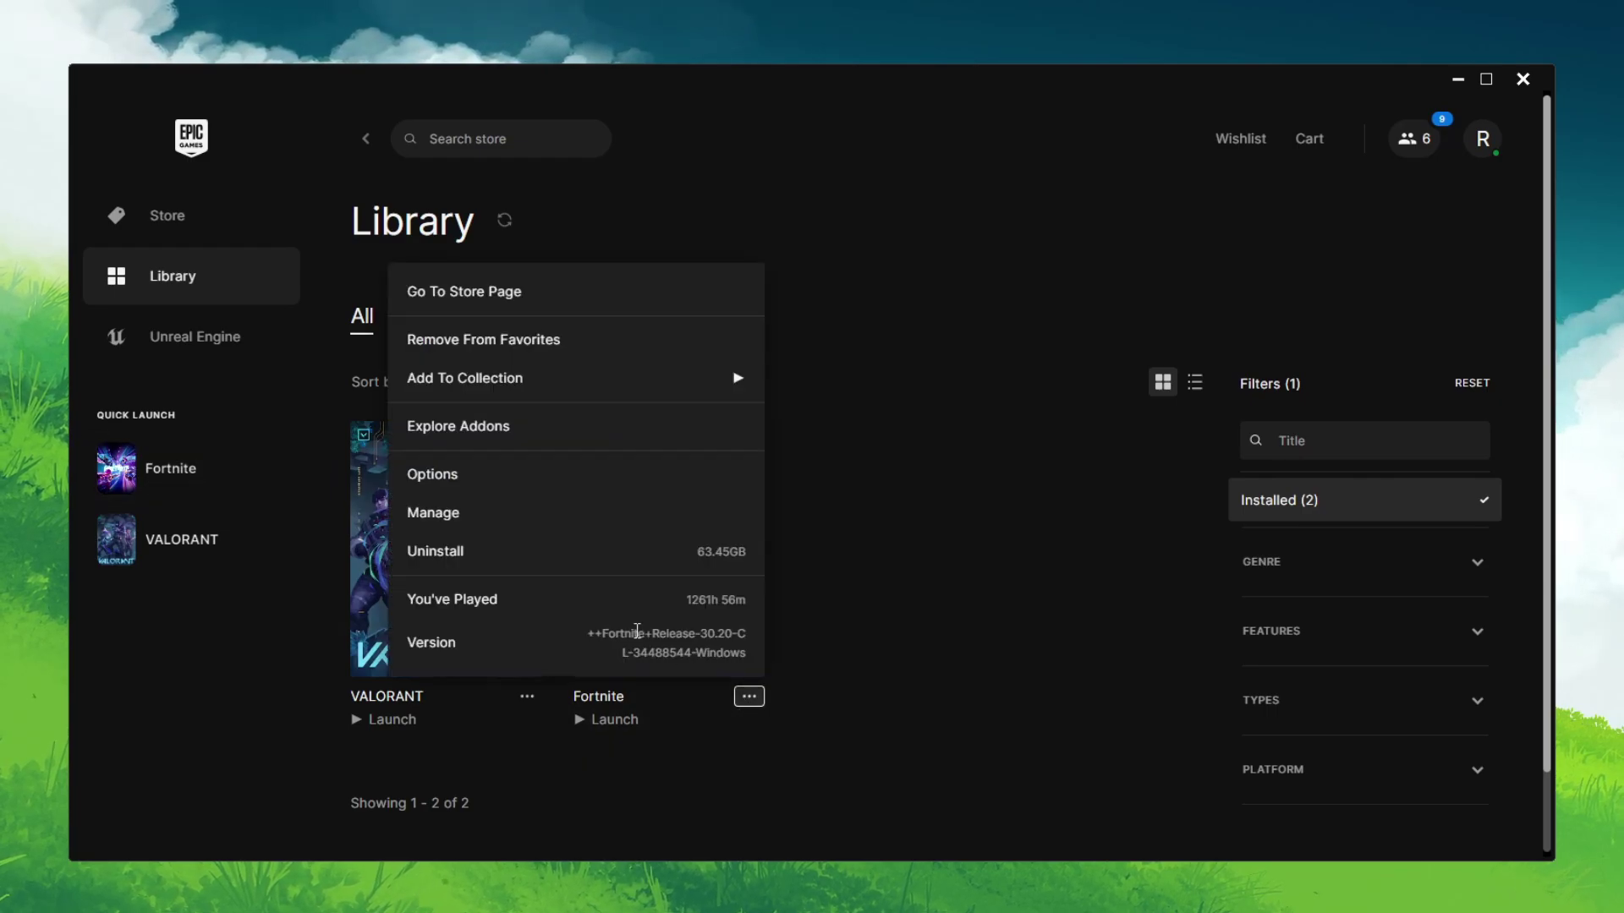
left_click(643, 478)
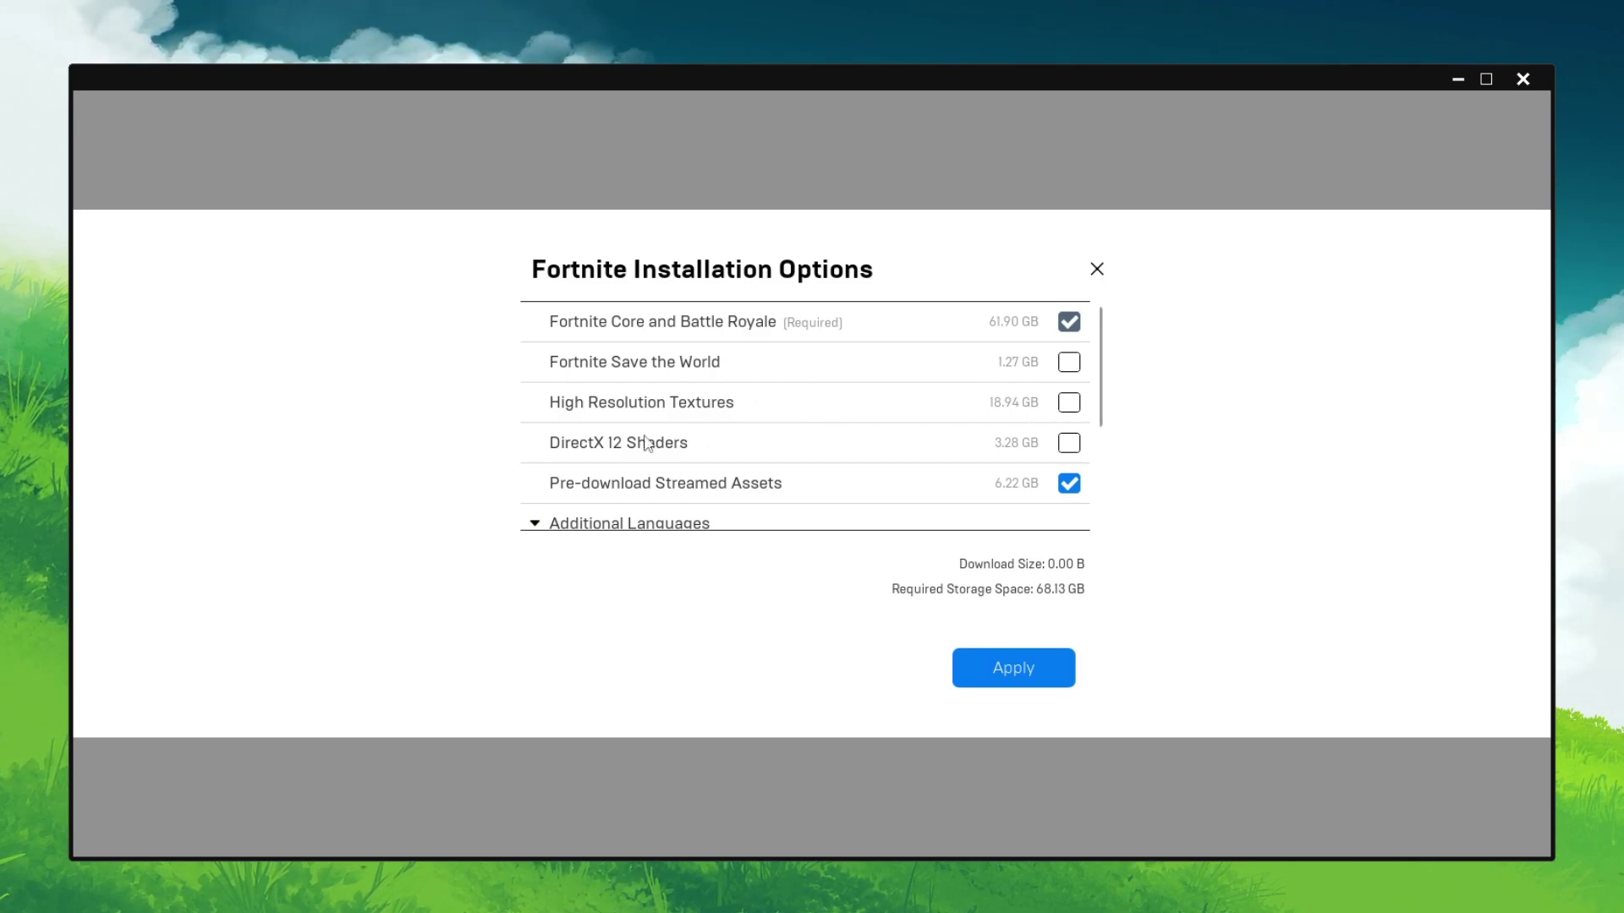
mouse_move(592, 455)
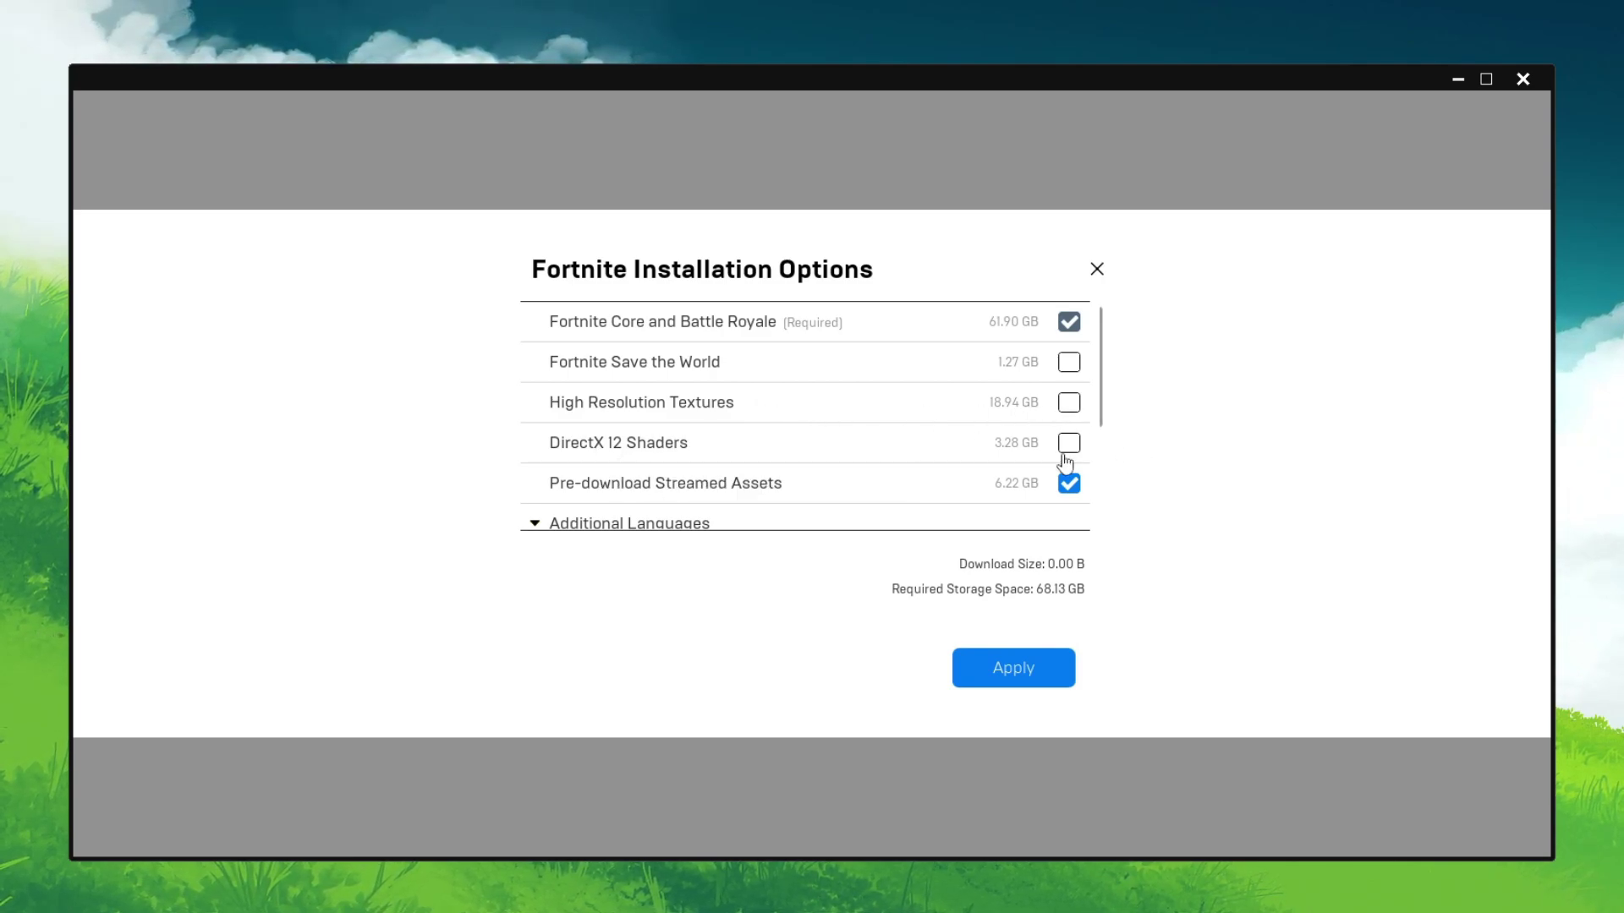
scroll(1048, 440, "down", 2)
mouse_move(591, 399)
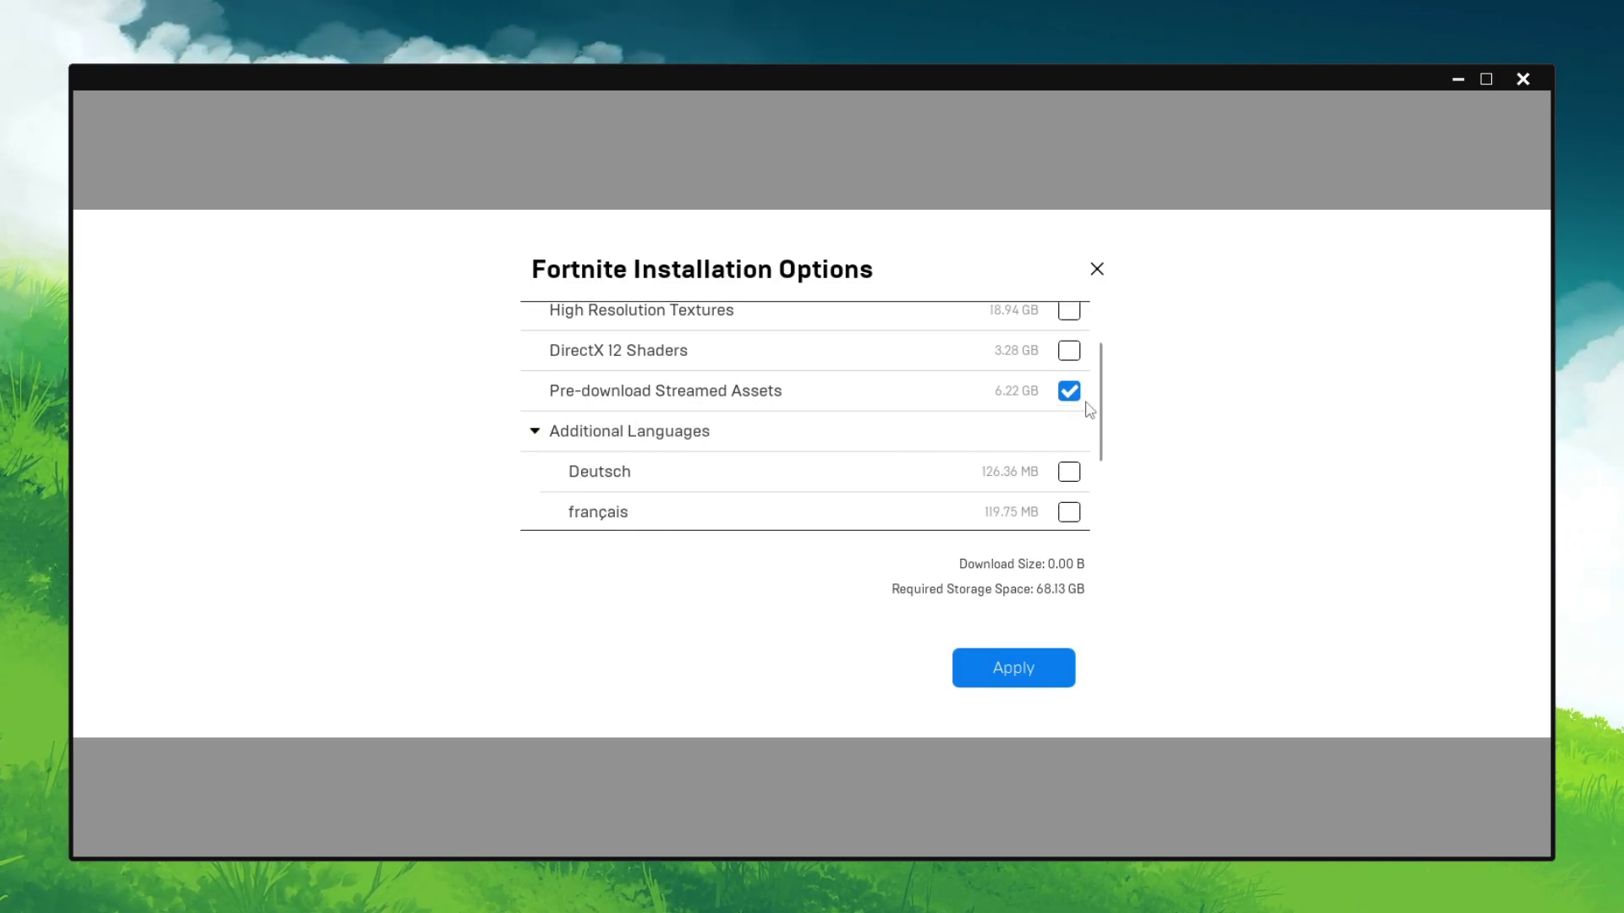
mouse_move(784, 404)
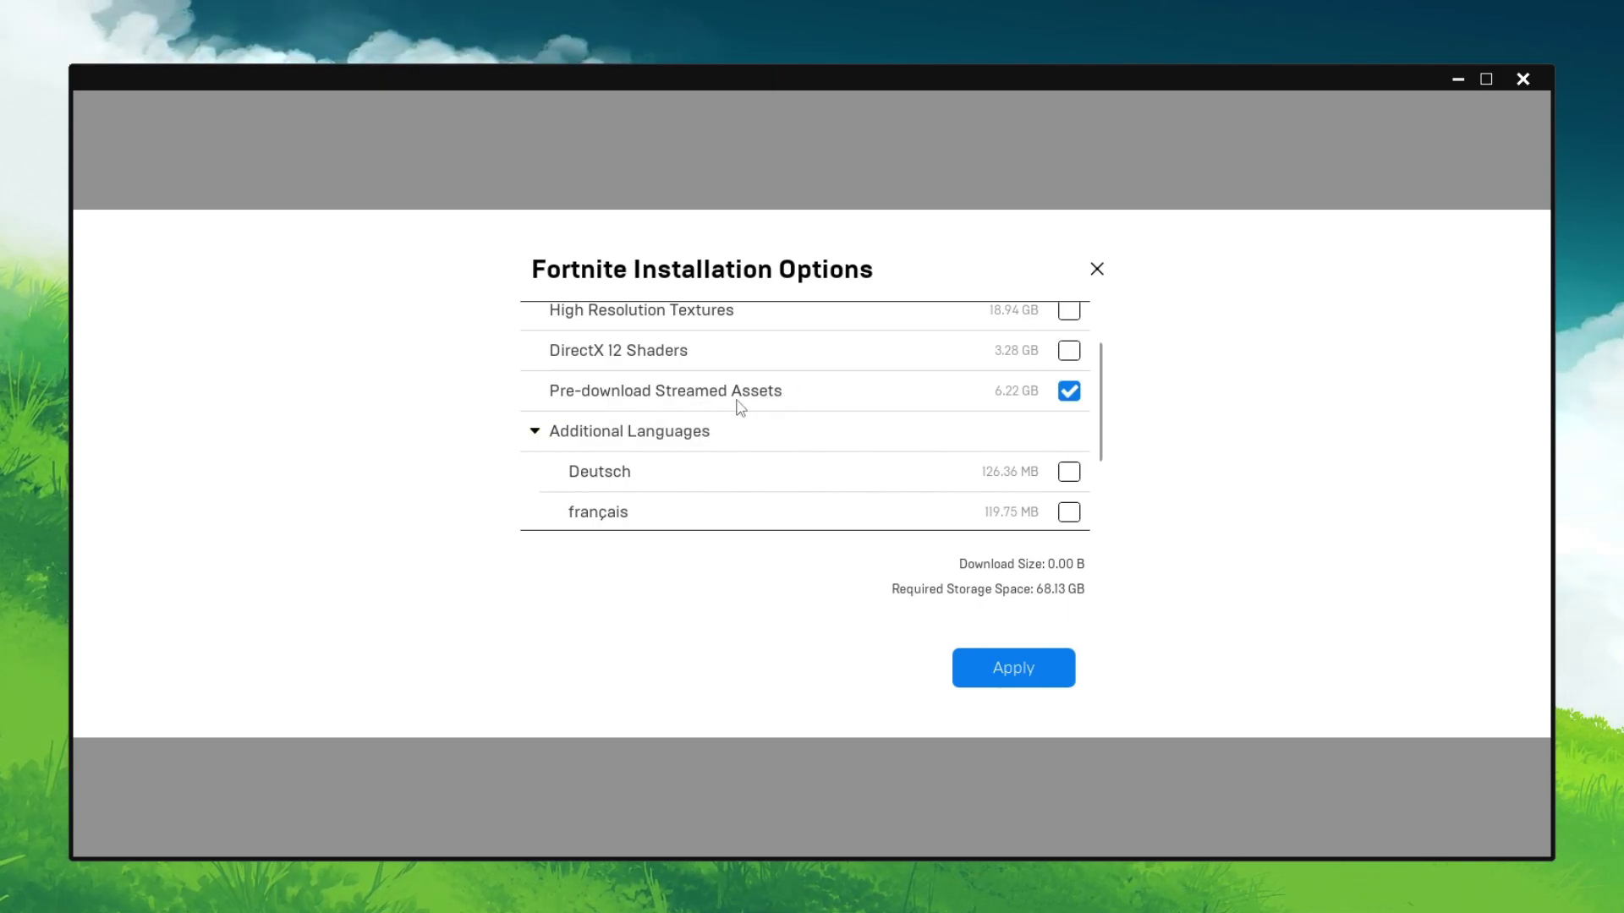
scroll(897, 399, "down", 3)
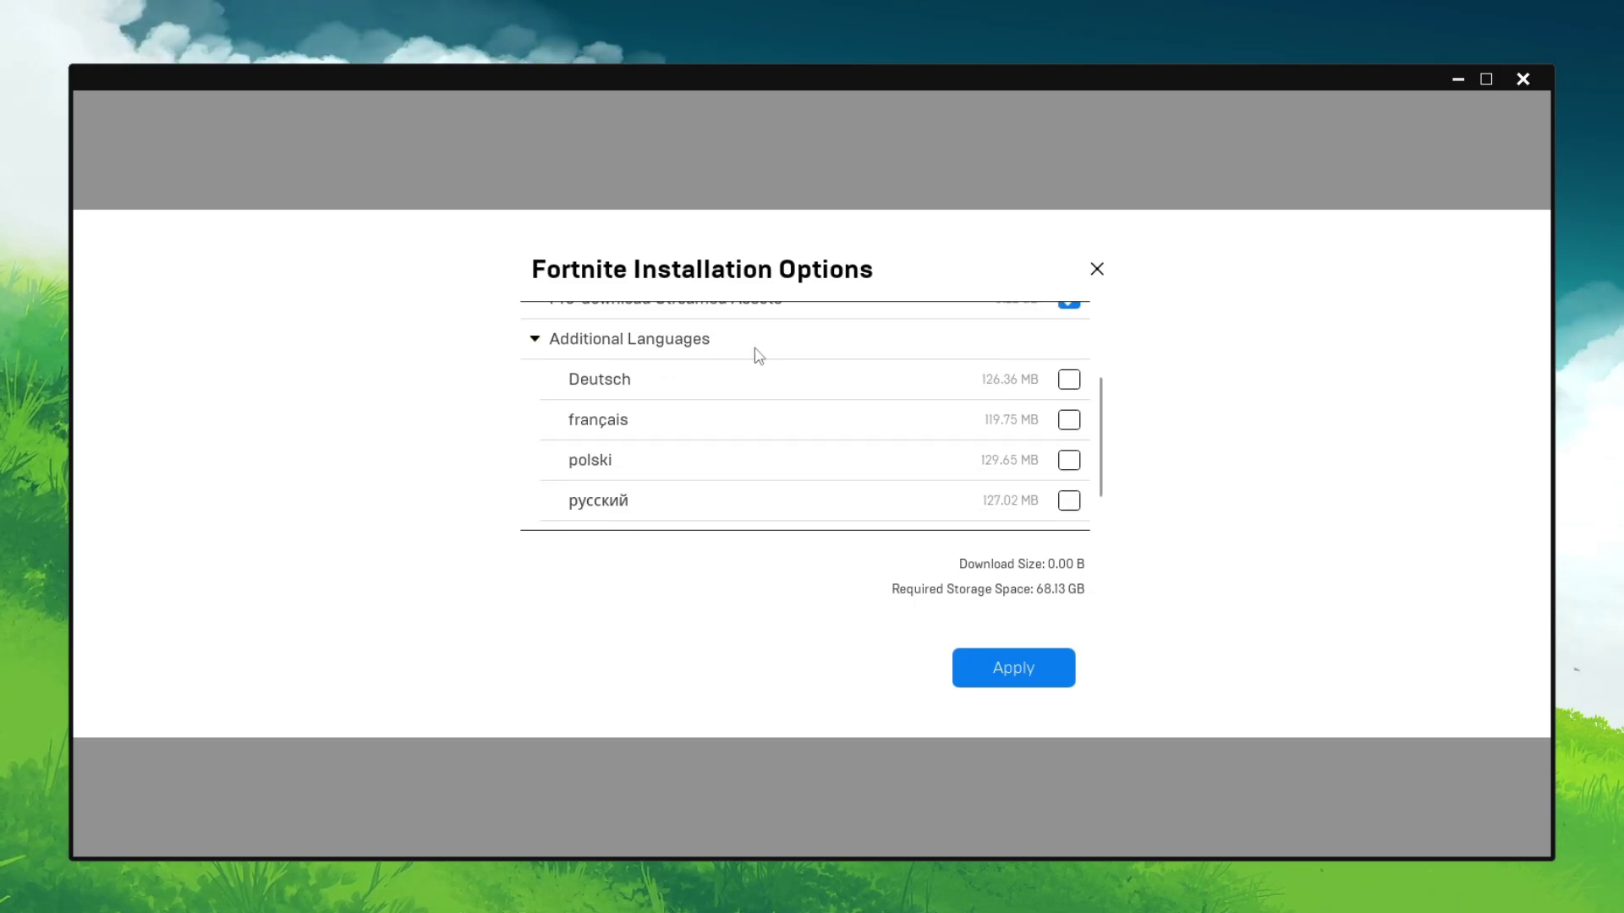
left_click(996, 677)
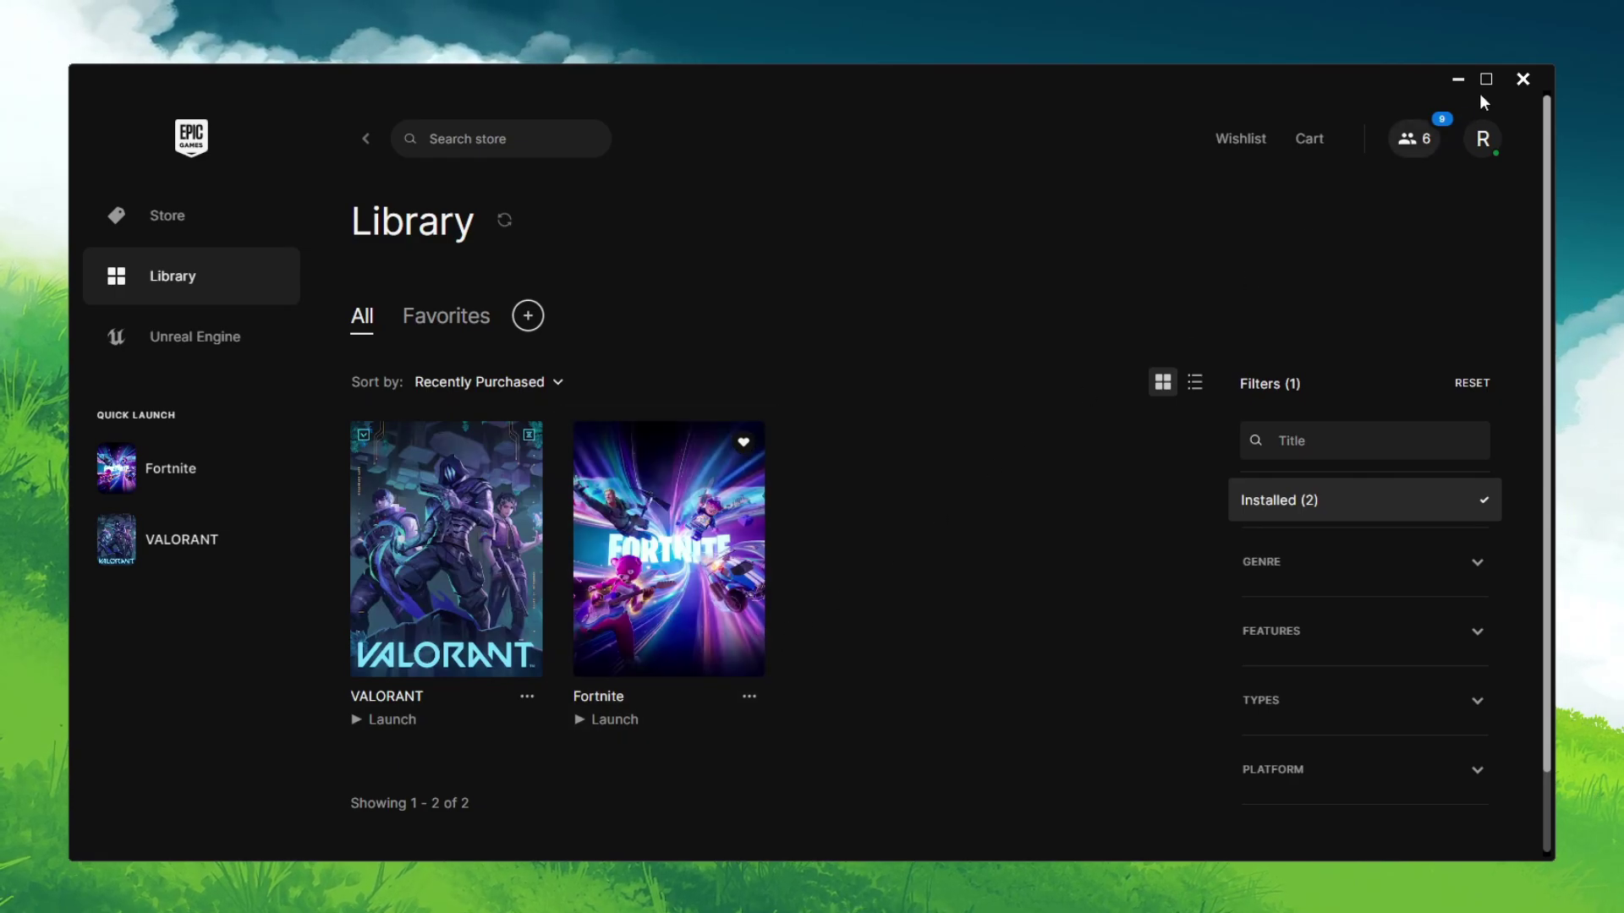
left_click(1524, 89)
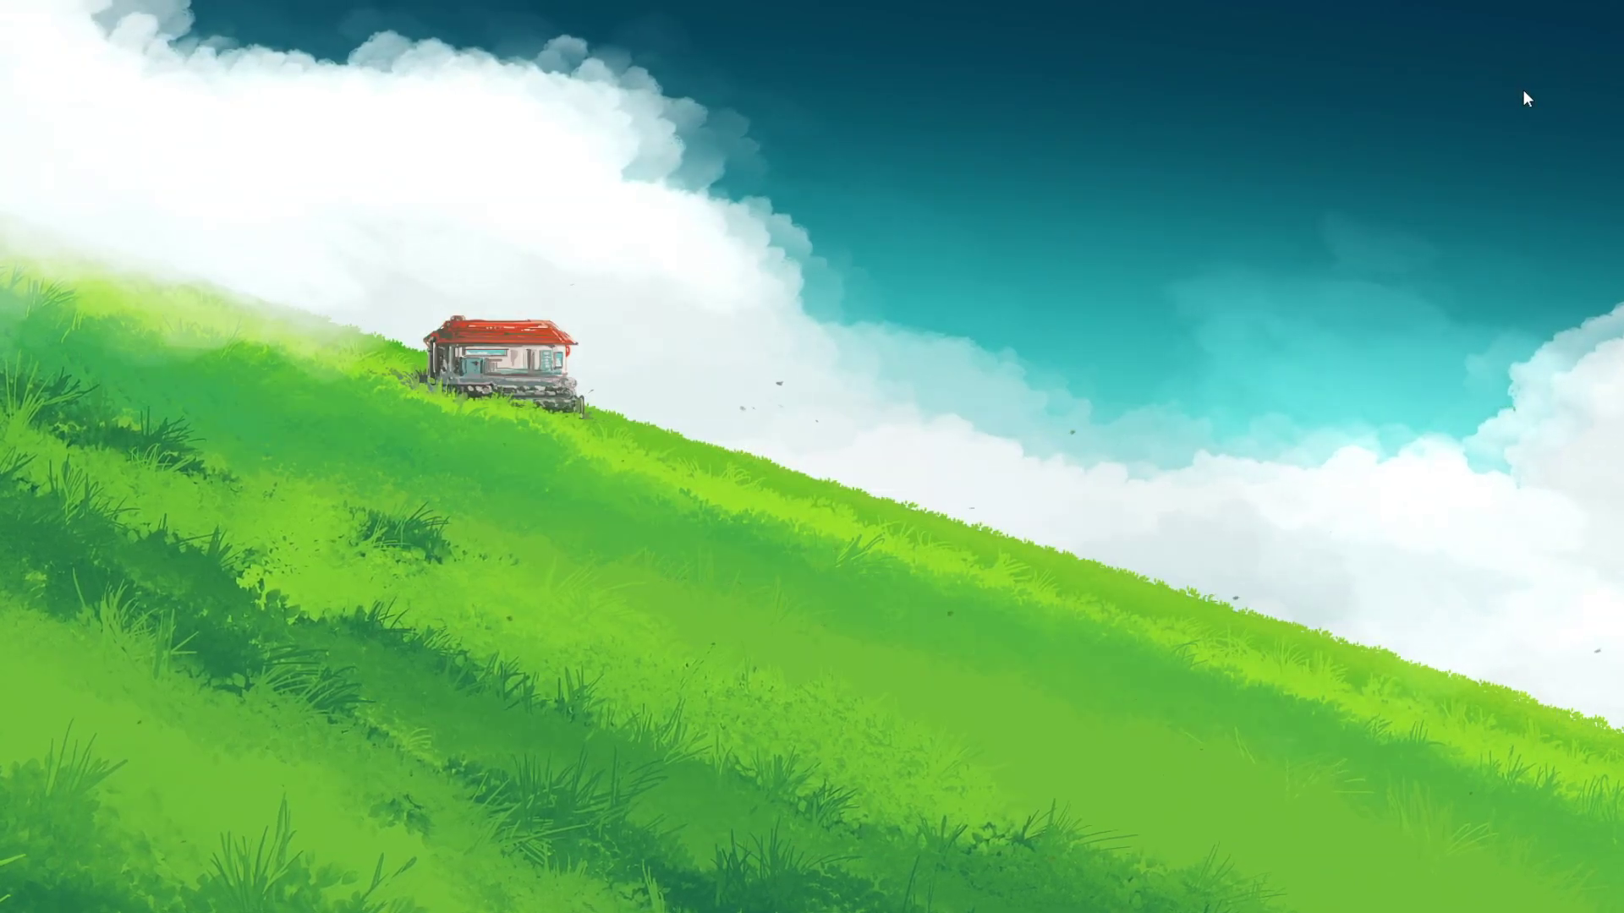